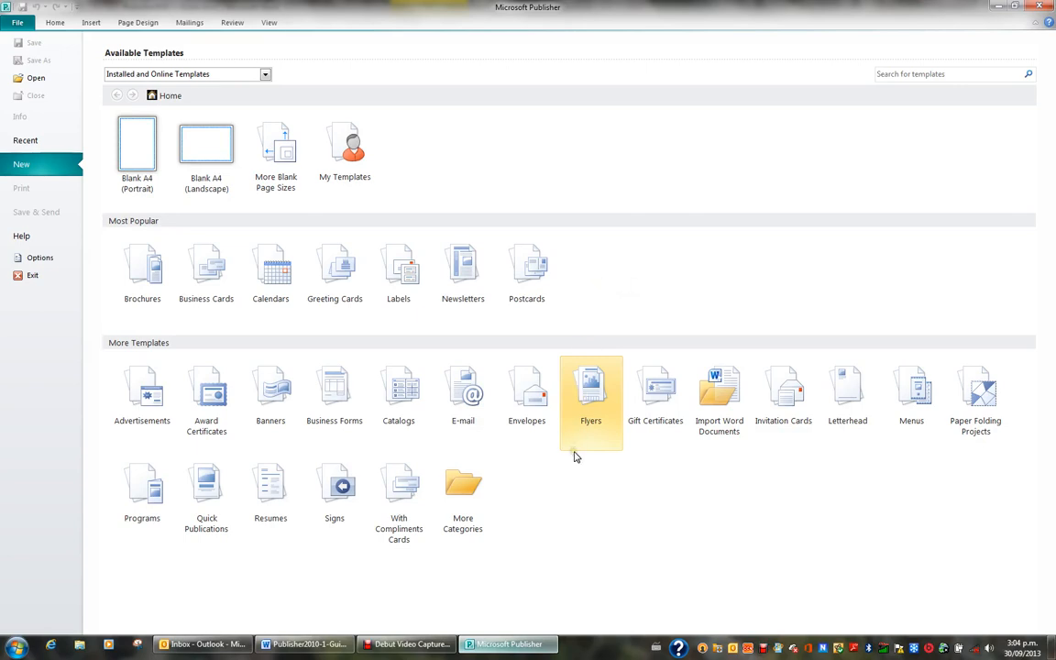
Create a new blank A4 portrait publication from the available templates.
left_click(571, 407)
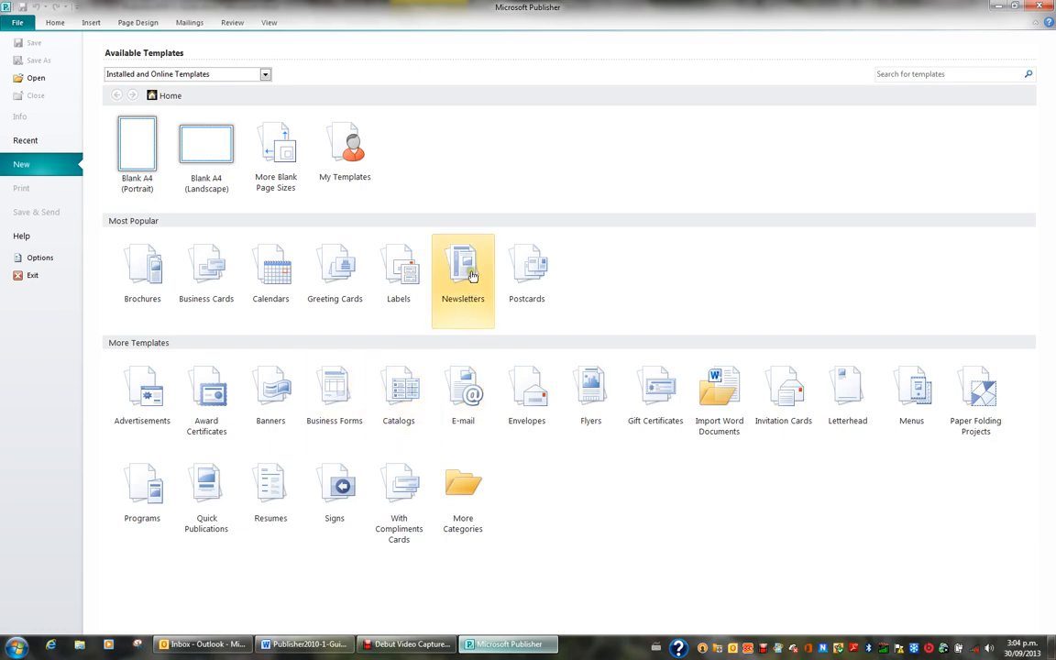
left_click(347, 292)
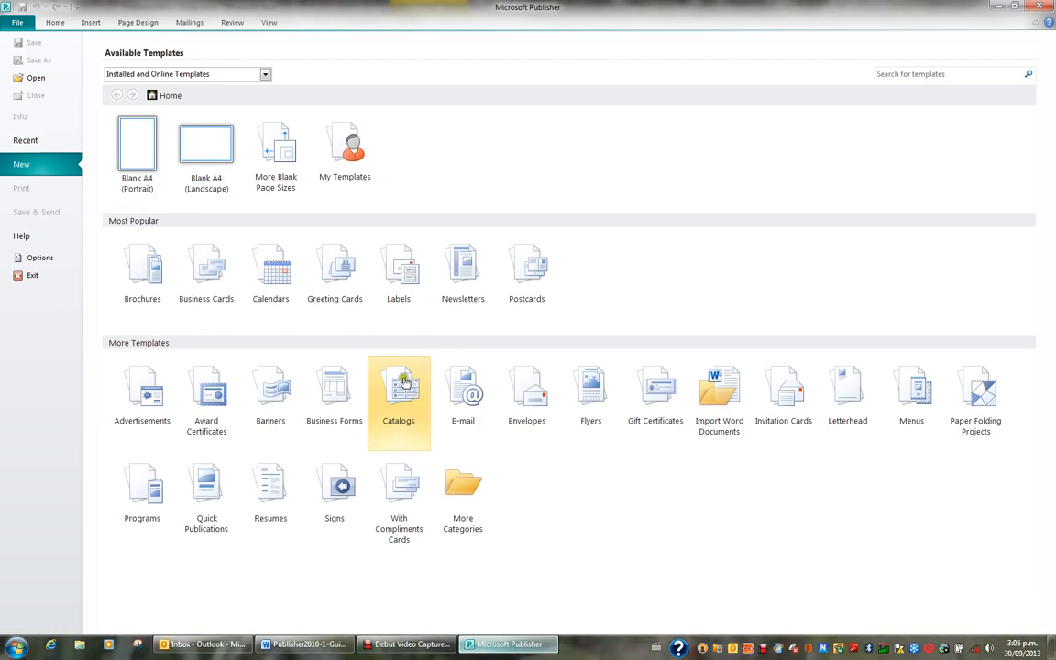
left_click(144, 154)
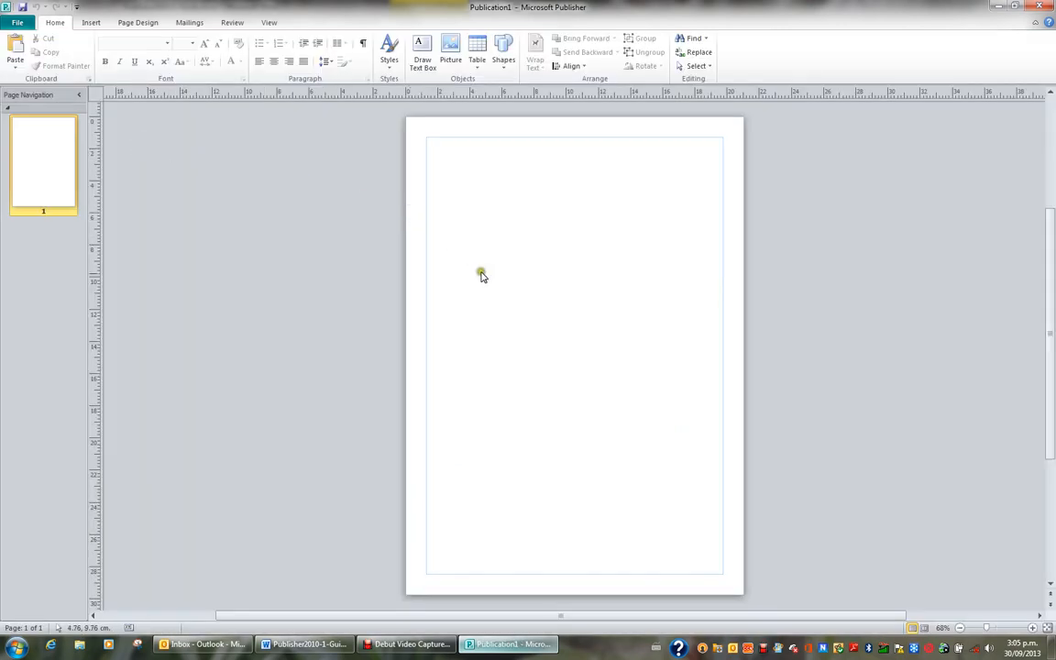
left_click(502, 386)
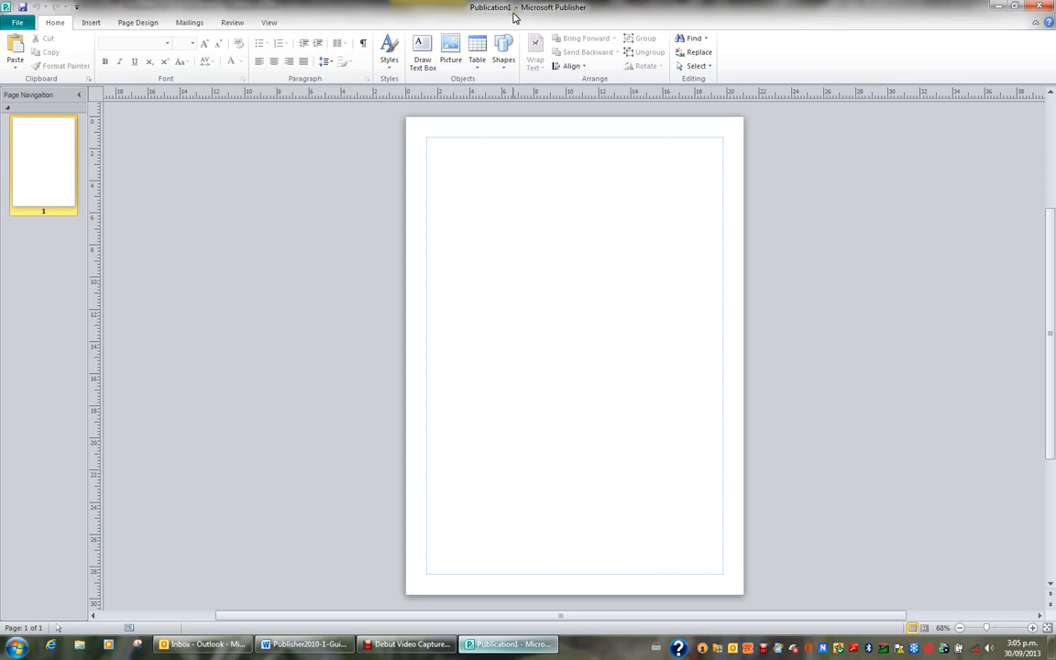
Move the Quick Access Toolbar below the ribbon and return it to its place above the ribbon.
left_click(77, 8)
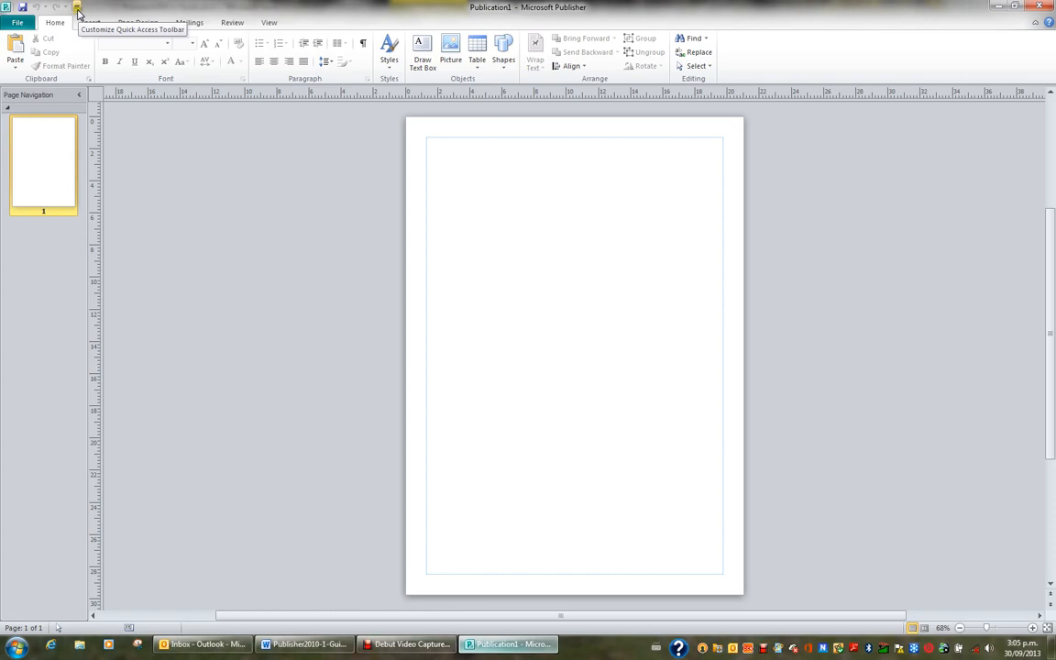
left_click(24, 11)
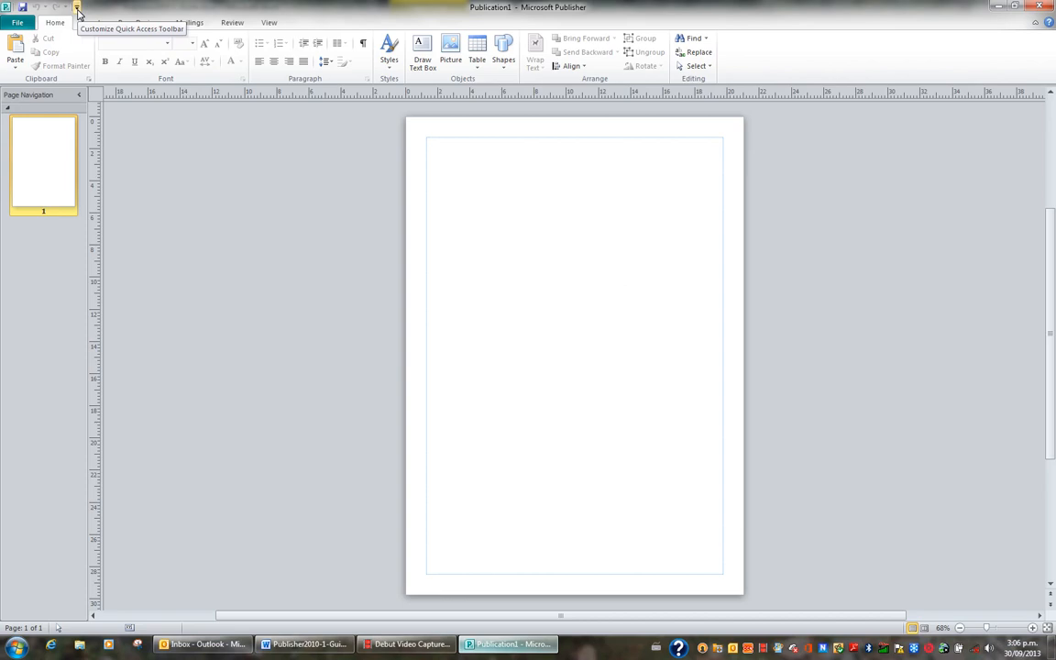
left_click(77, 9)
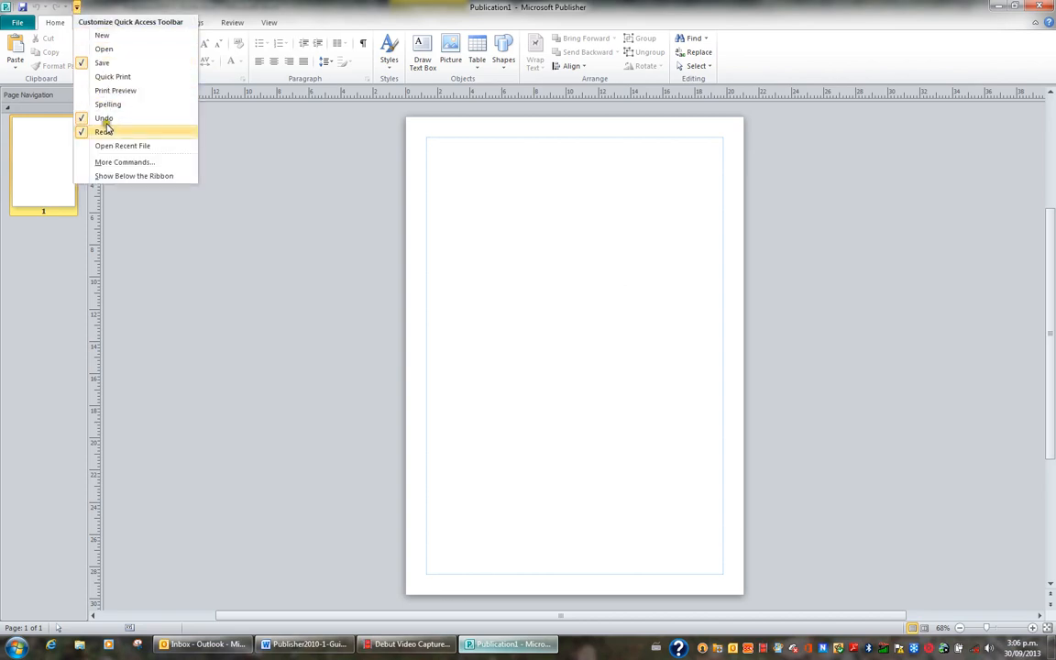
left_click(126, 177)
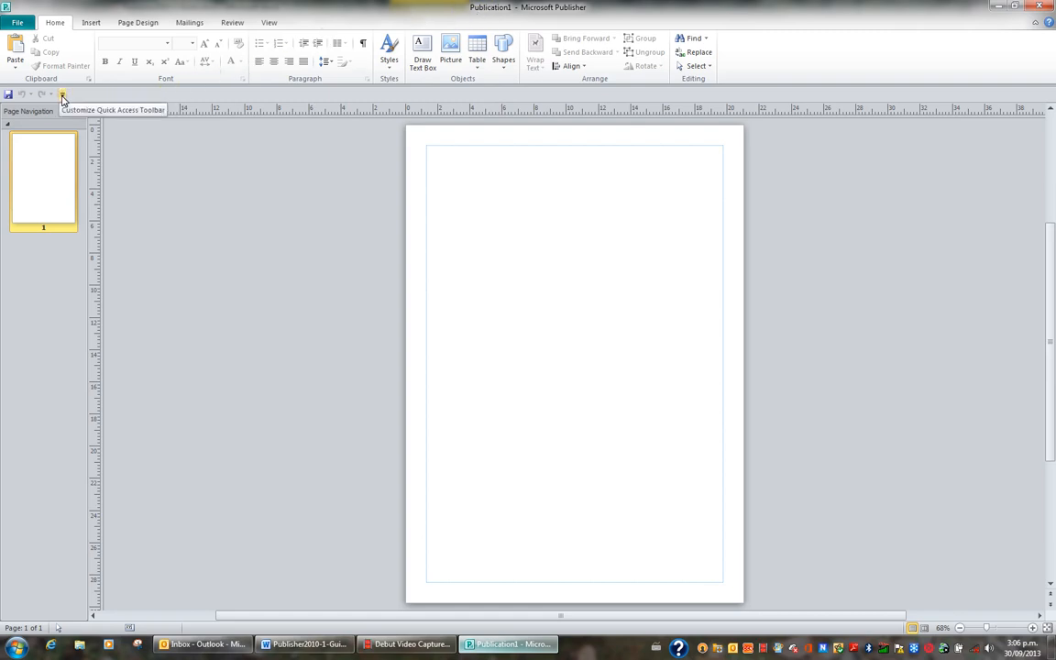
left_click(62, 95)
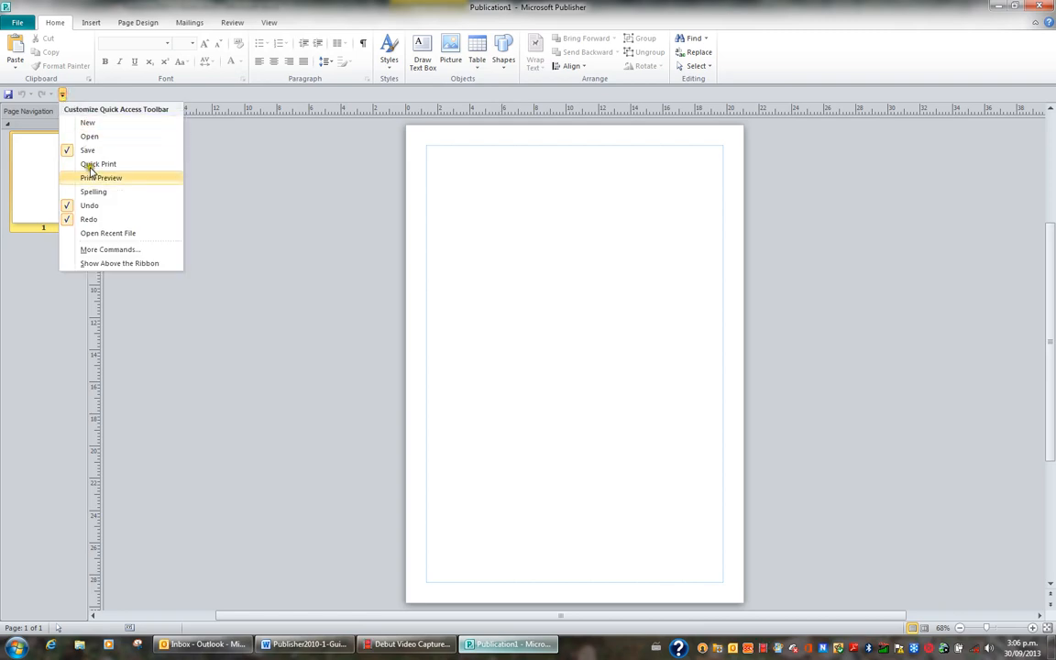
left_click(118, 264)
Show the Quick Access Toolbar below the ribbon and add the New and Open commands to it.
left_click(77, 8)
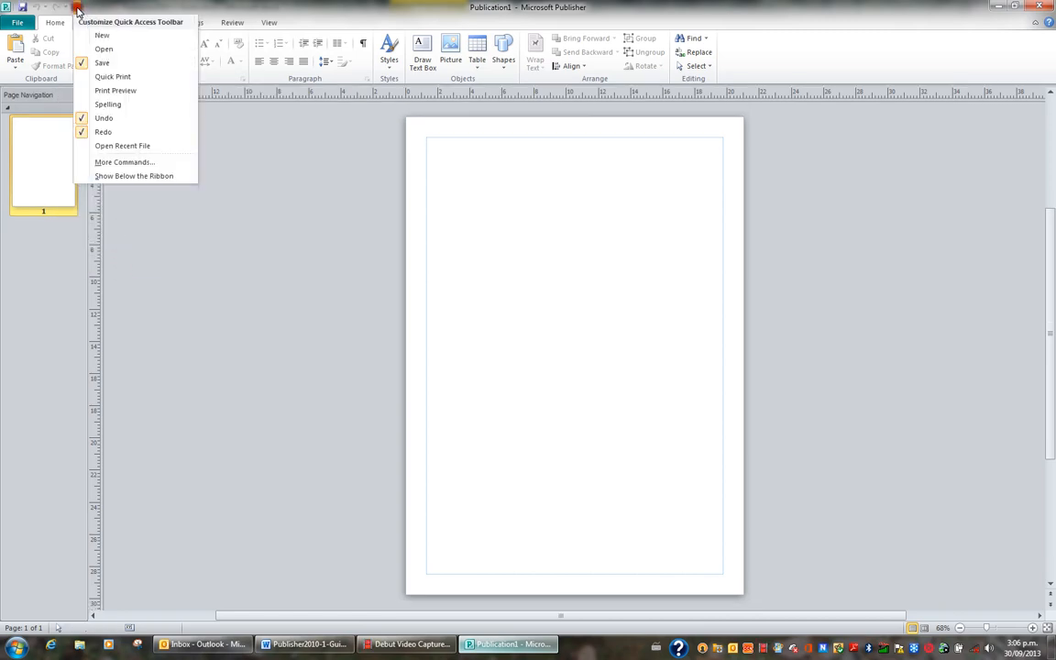
left_click(98, 176)
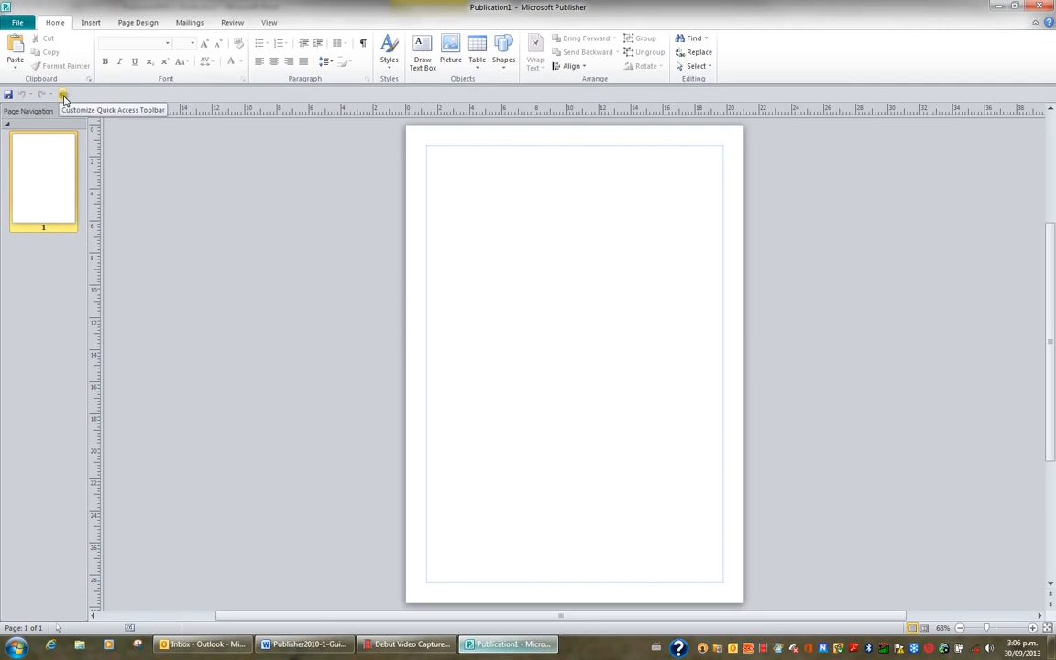
left_click(63, 96)
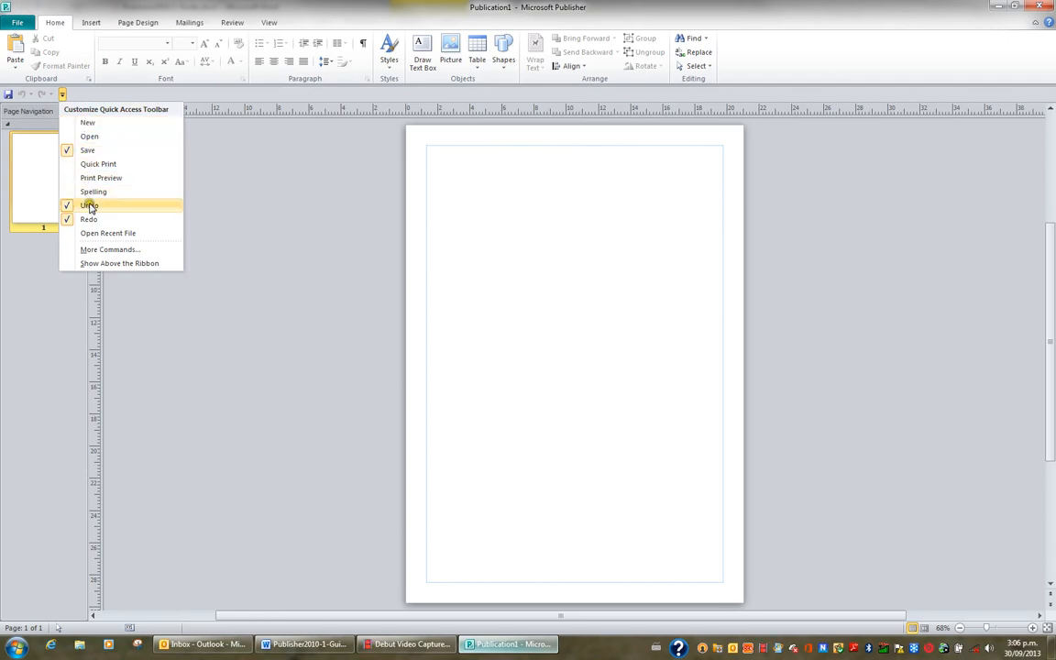
left_click(99, 124)
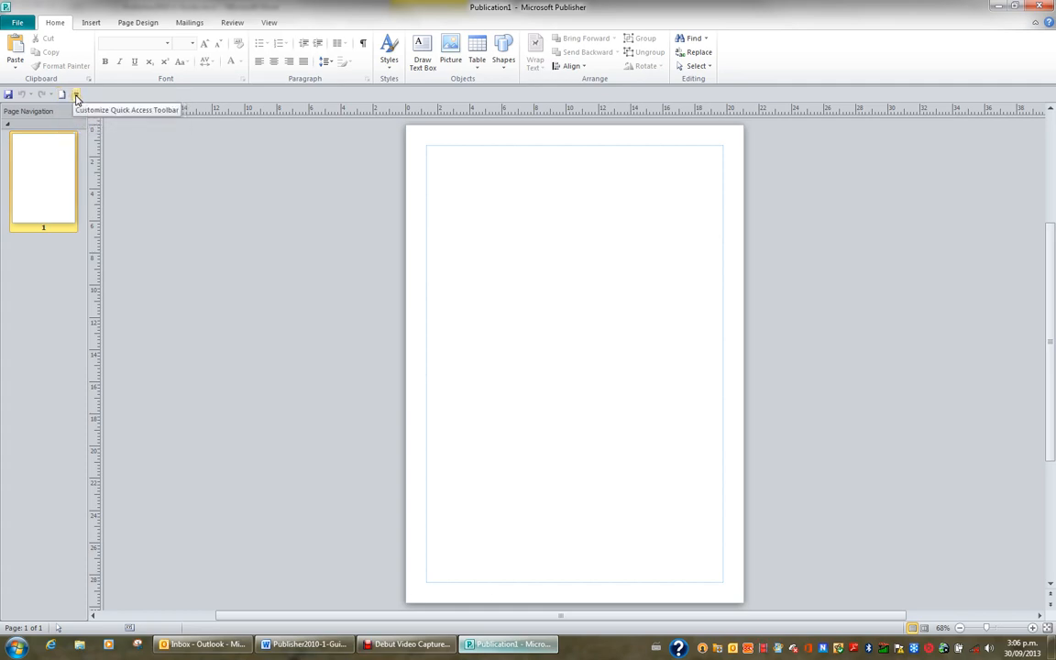
left_click(77, 95)
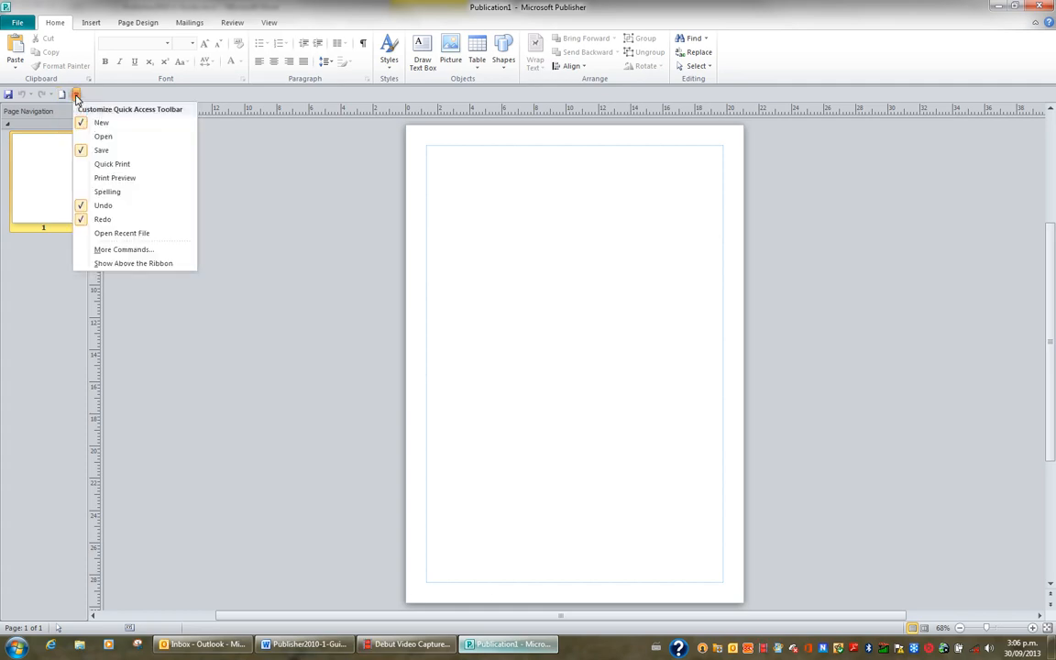
left_click(102, 138)
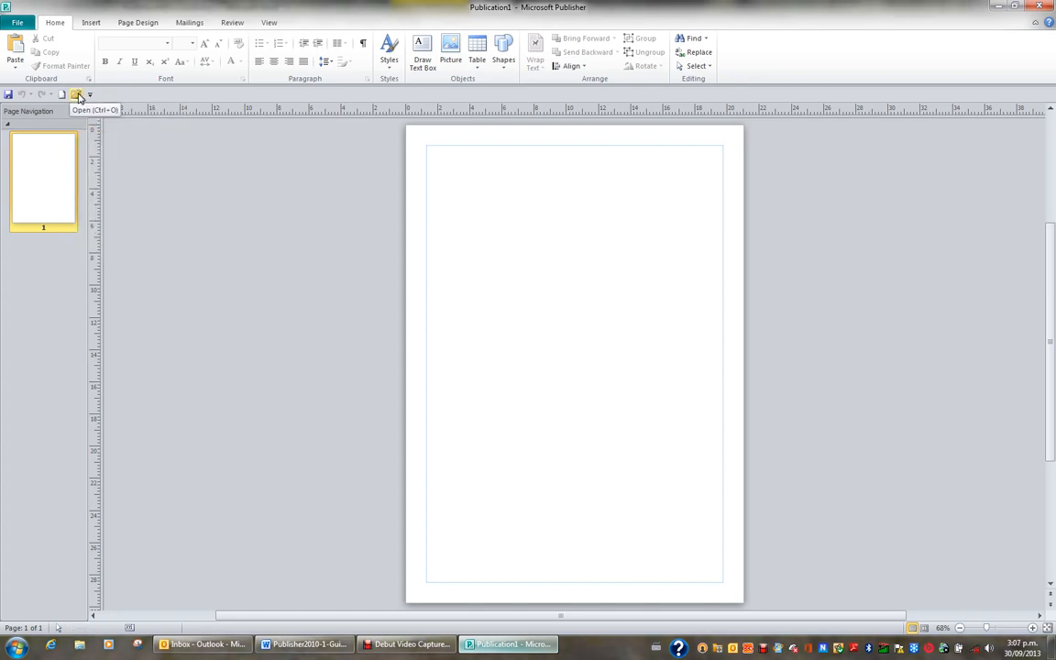
Add the Quick Print, Print Preview, Spelling and Open Recent File commands to the Quick Access Toolbar.
left_click(91, 95)
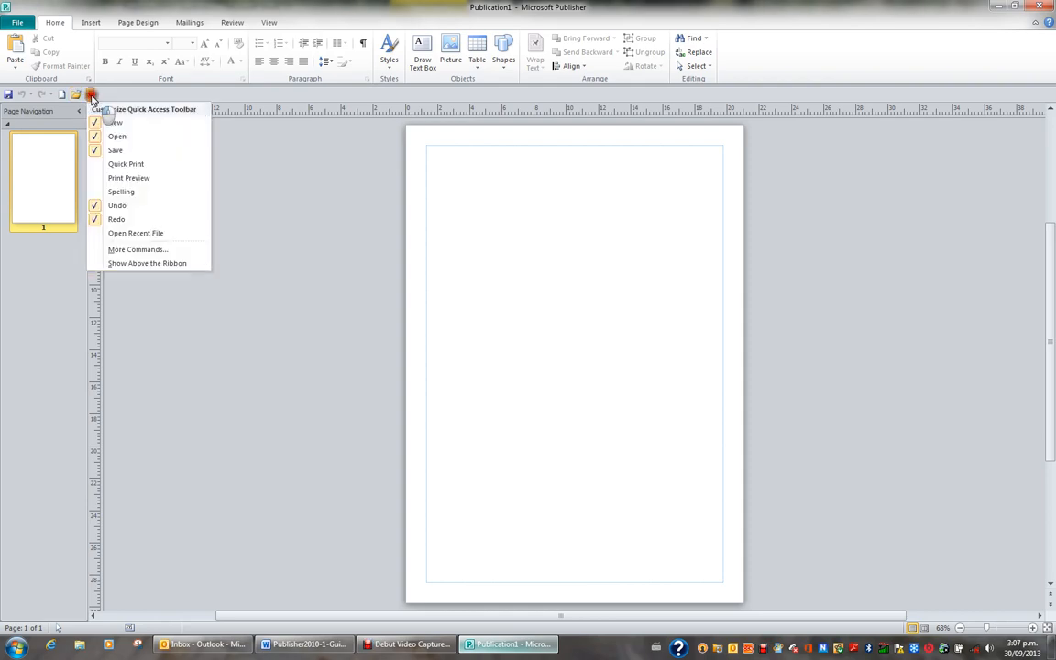
left_click(112, 165)
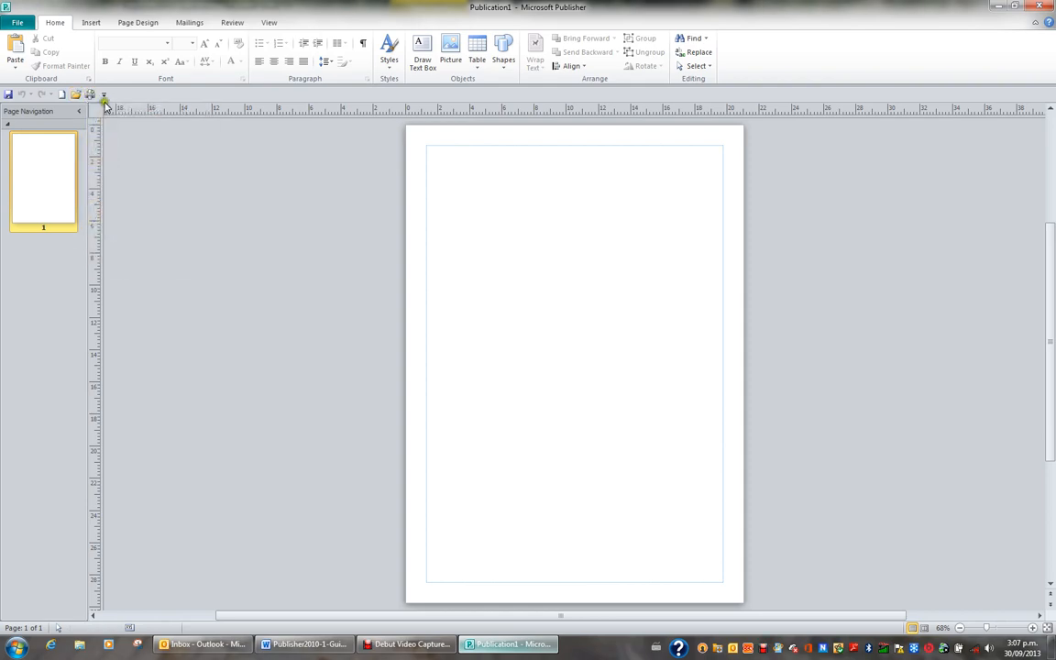
left_click(106, 95)
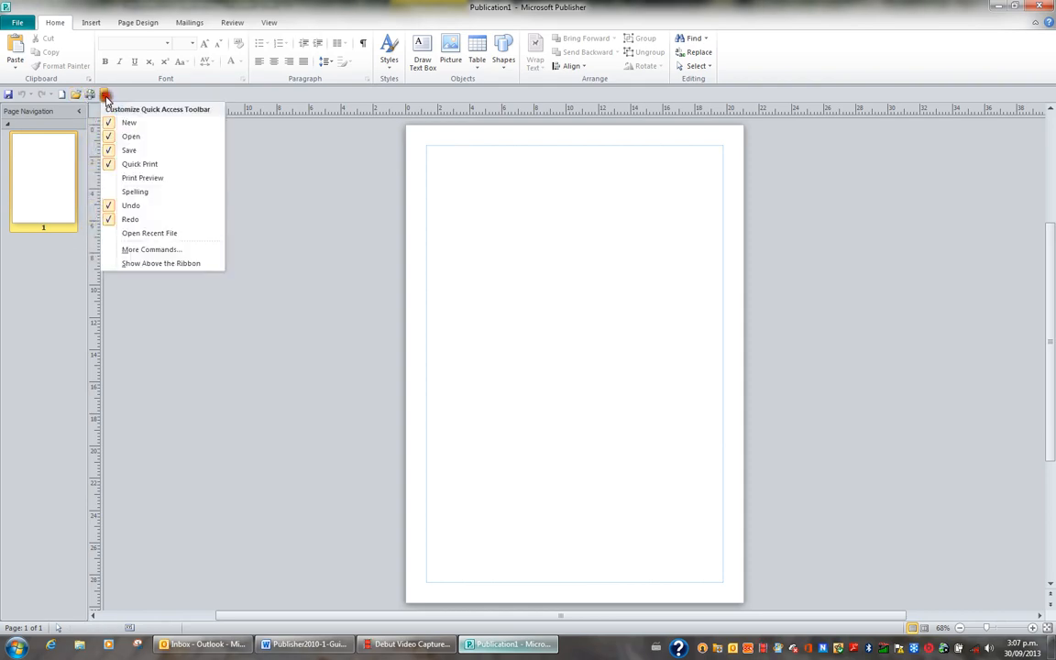
left_click(128, 177)
left_click(121, 95)
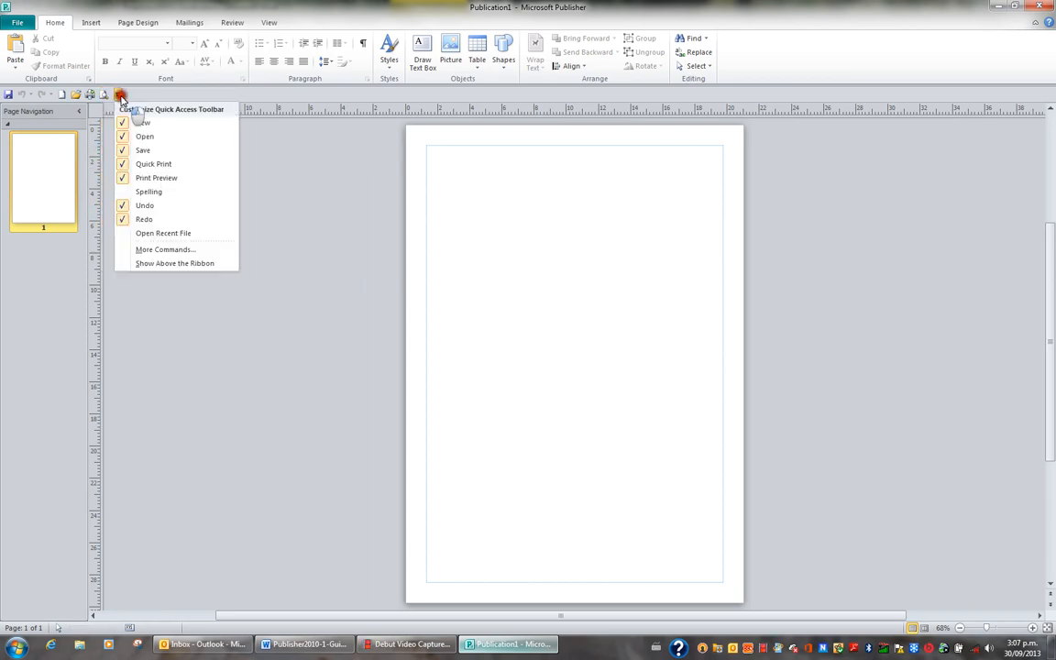
left_click(136, 191)
left_click(133, 96)
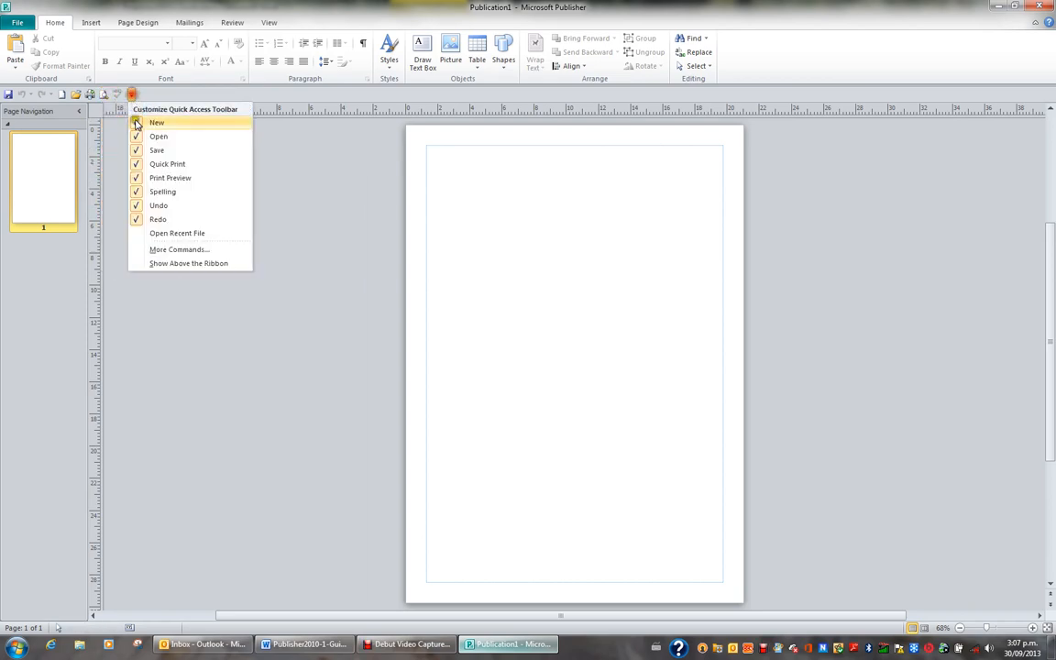
left_click(154, 231)
Open the full Quick Access Toolbar customization options and list All Commands as the source.
left_click(144, 94)
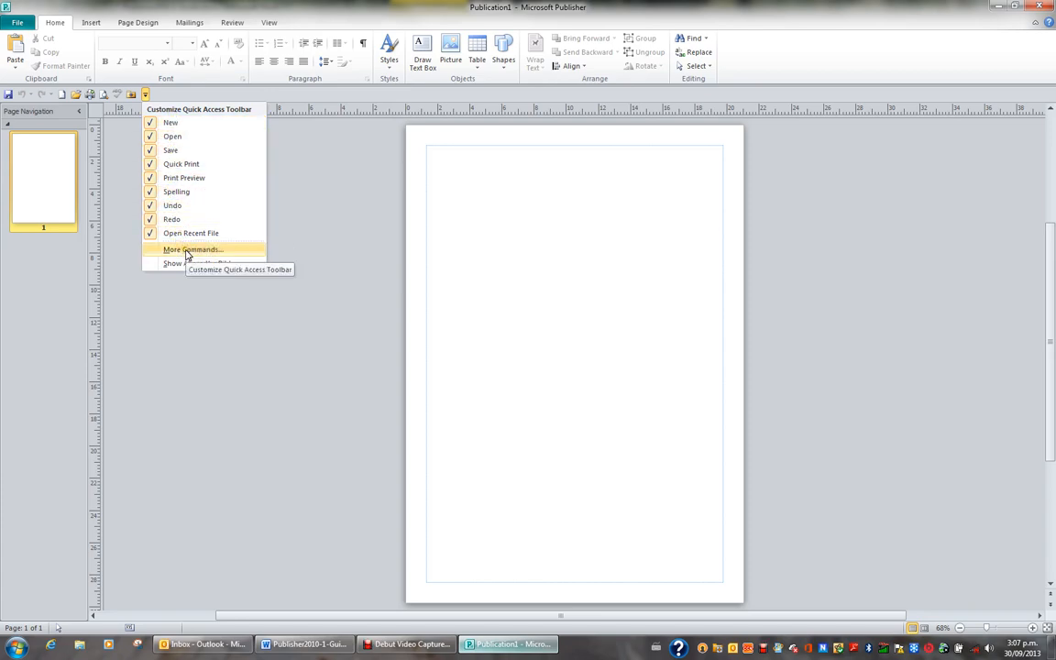
left_click(186, 251)
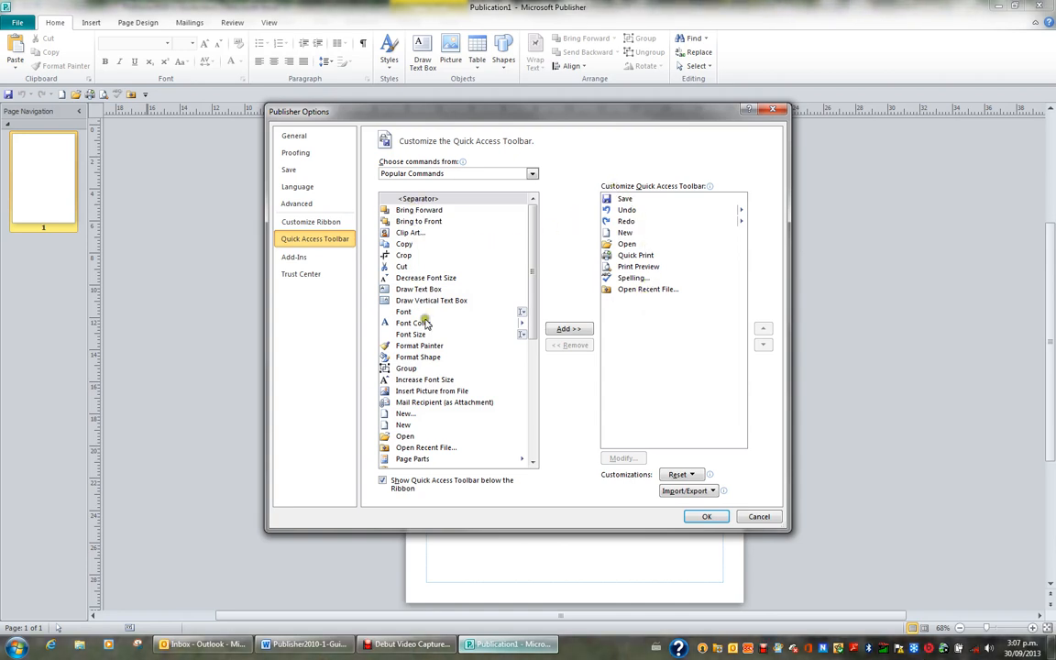
left_click(407, 174)
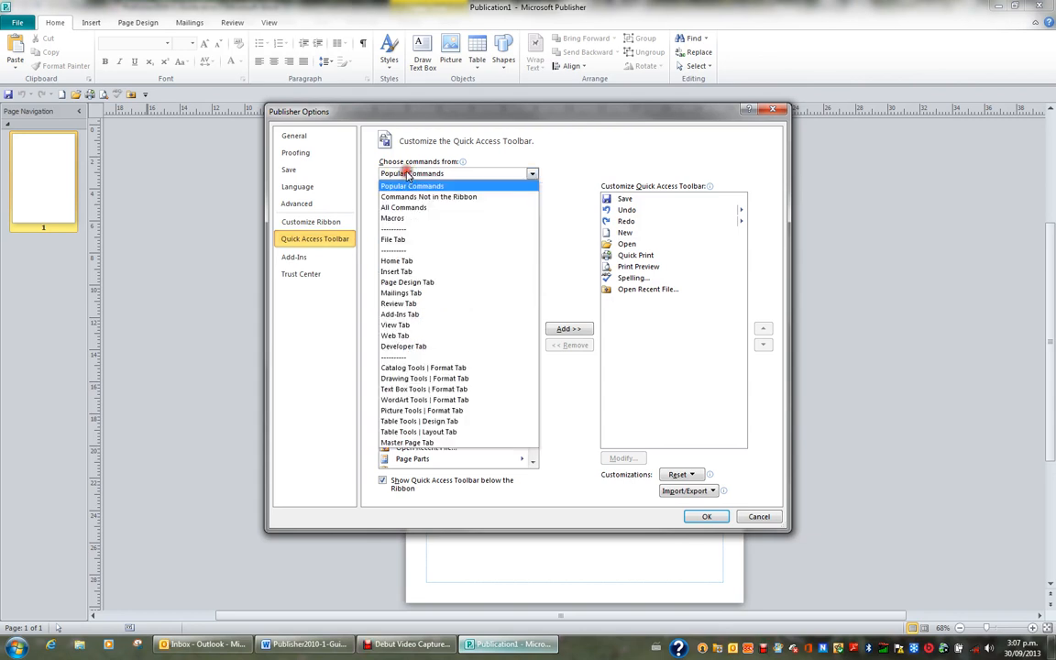
left_click(401, 209)
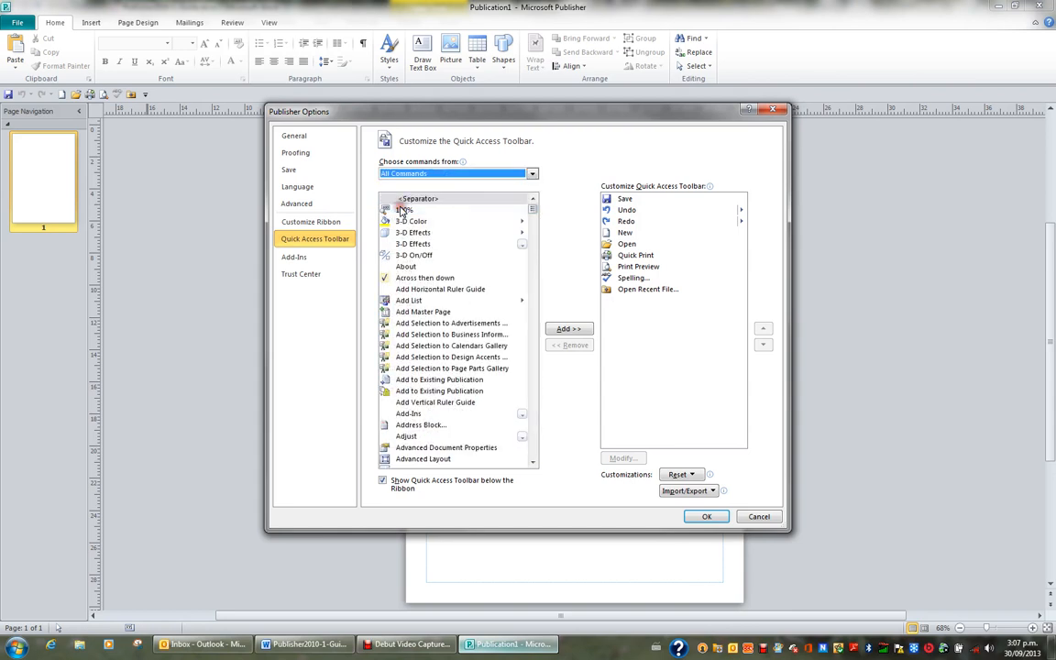
Find the Save As Other Format command in the All Commands list and add it to the Quick Access Toolbar.
left_click(419, 279)
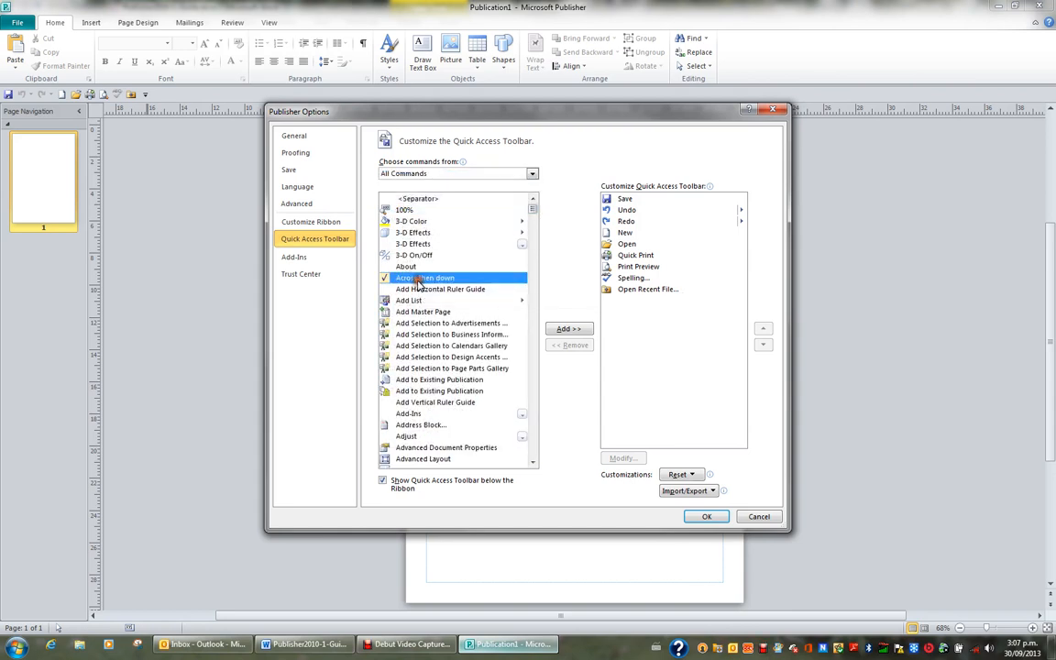
scroll(439, 316, "down", 7)
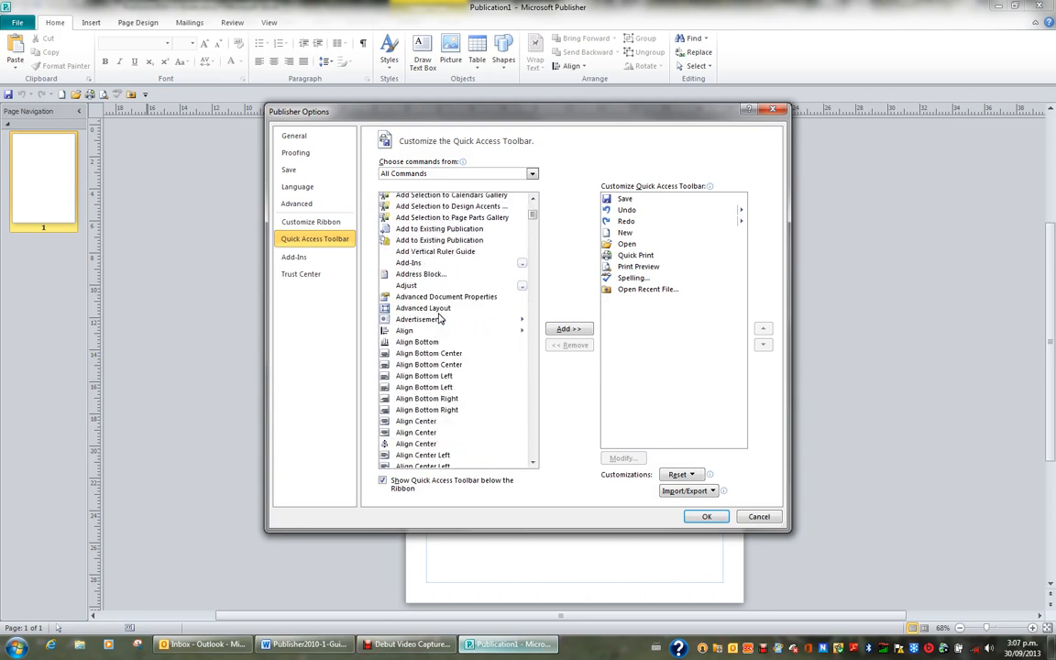
scroll(439, 316, "down", 10)
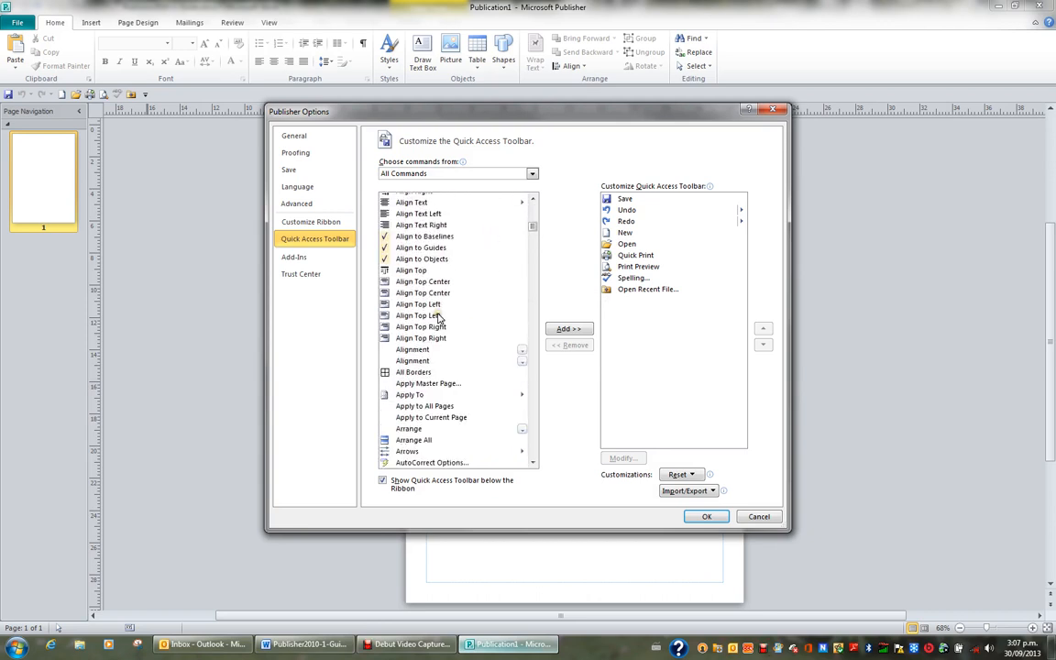
scroll(439, 316, "down", 13)
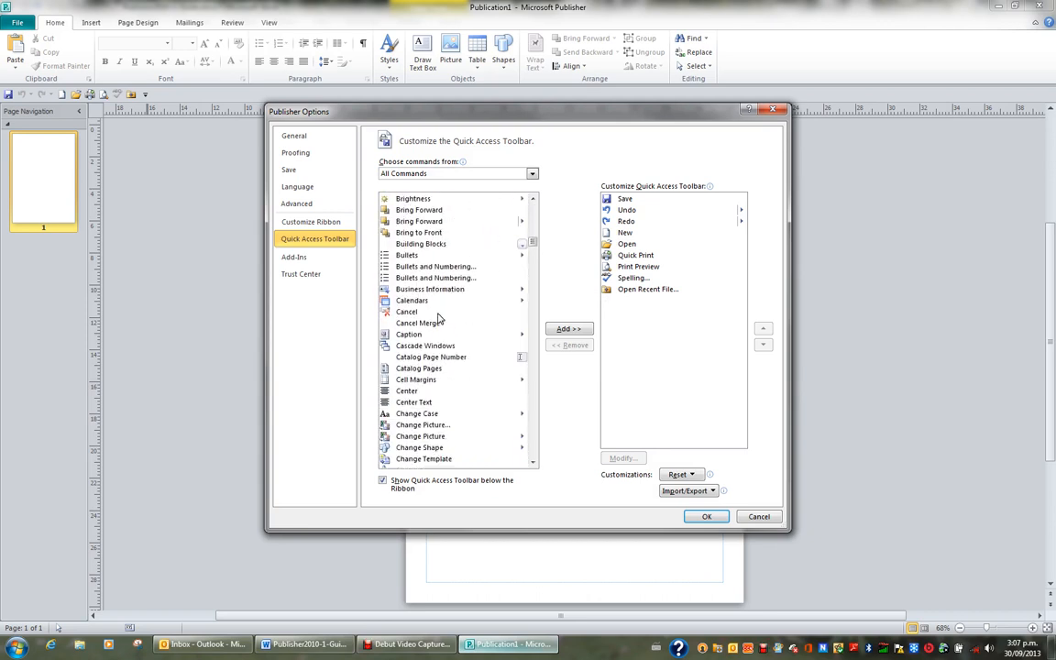
scroll(439, 318, "down", 15)
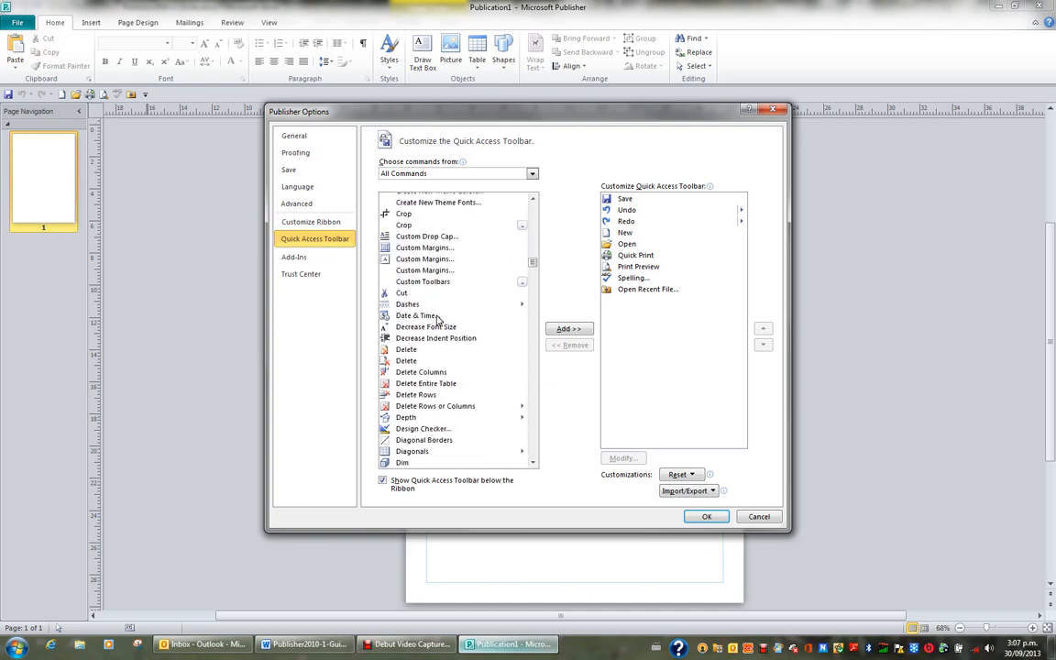
scroll(438, 319, "down", 20)
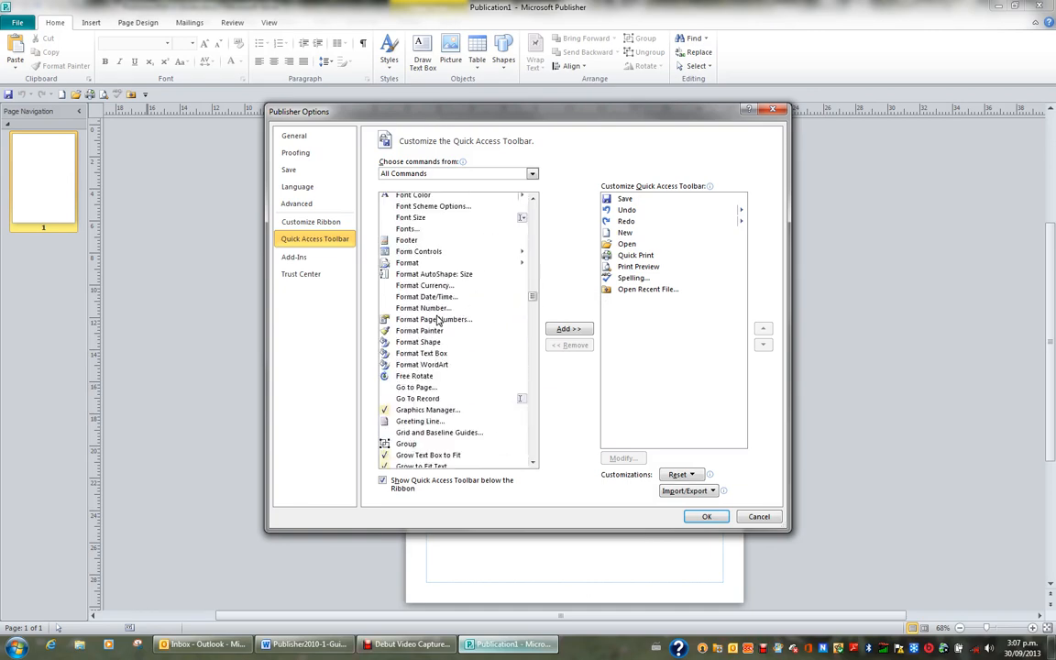
scroll(438, 319, "down", 20)
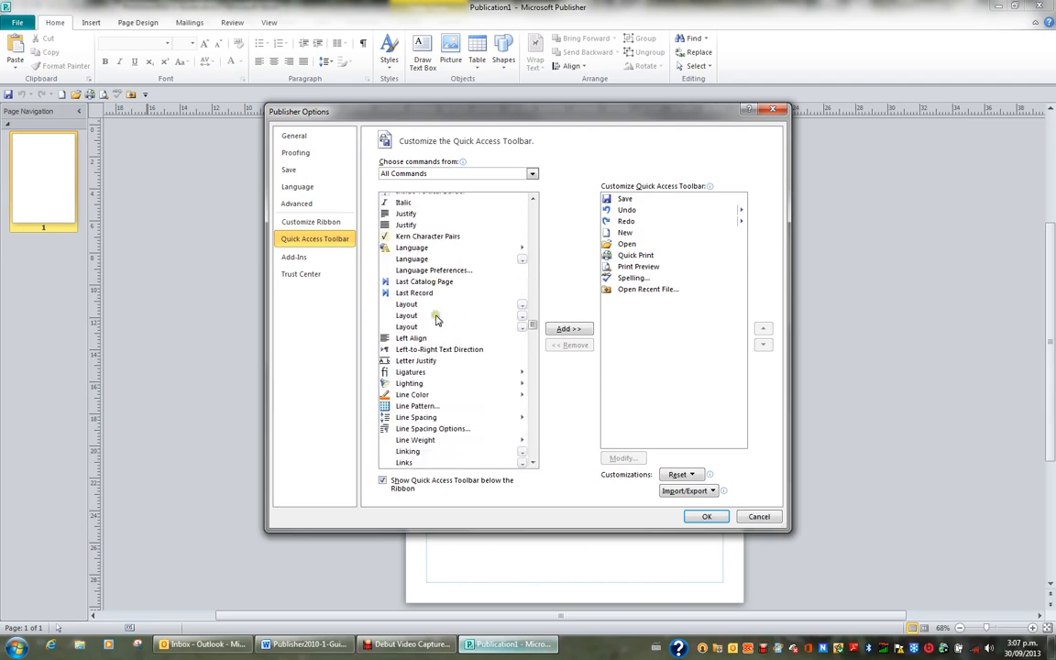
scroll(438, 319, "down", 20)
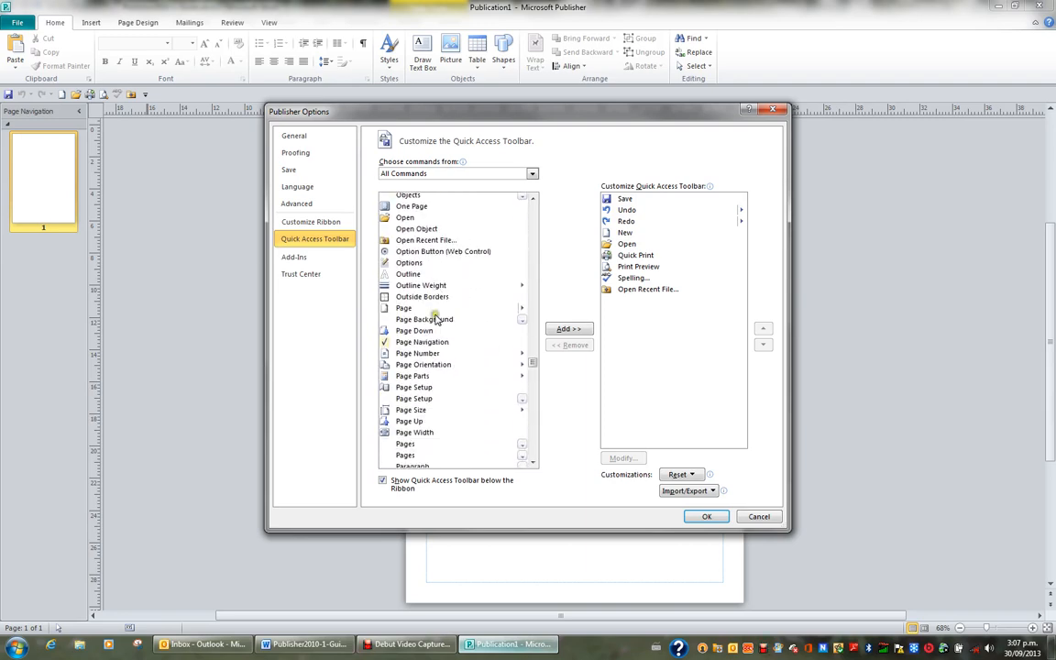
scroll(438, 319, "down", 13)
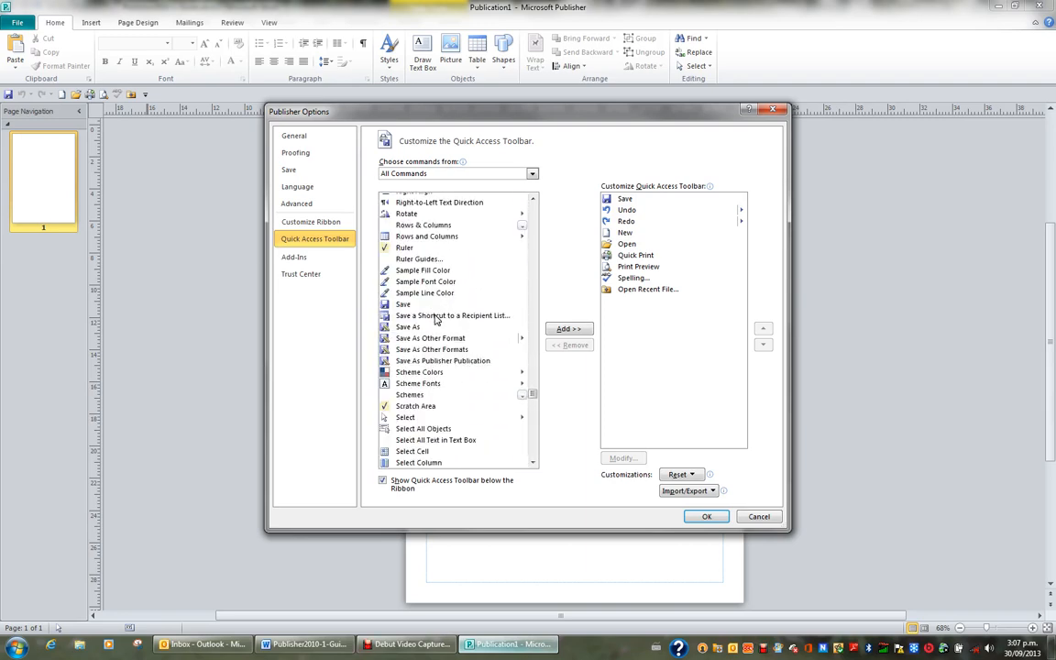
scroll(437, 319, "down", 1)
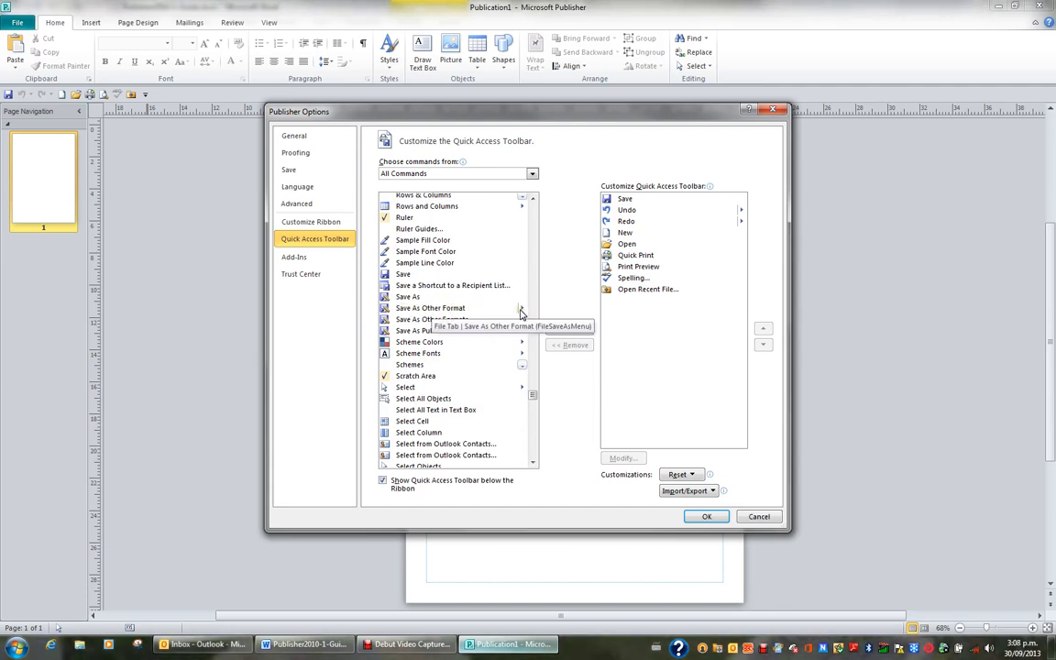
left_click(449, 308)
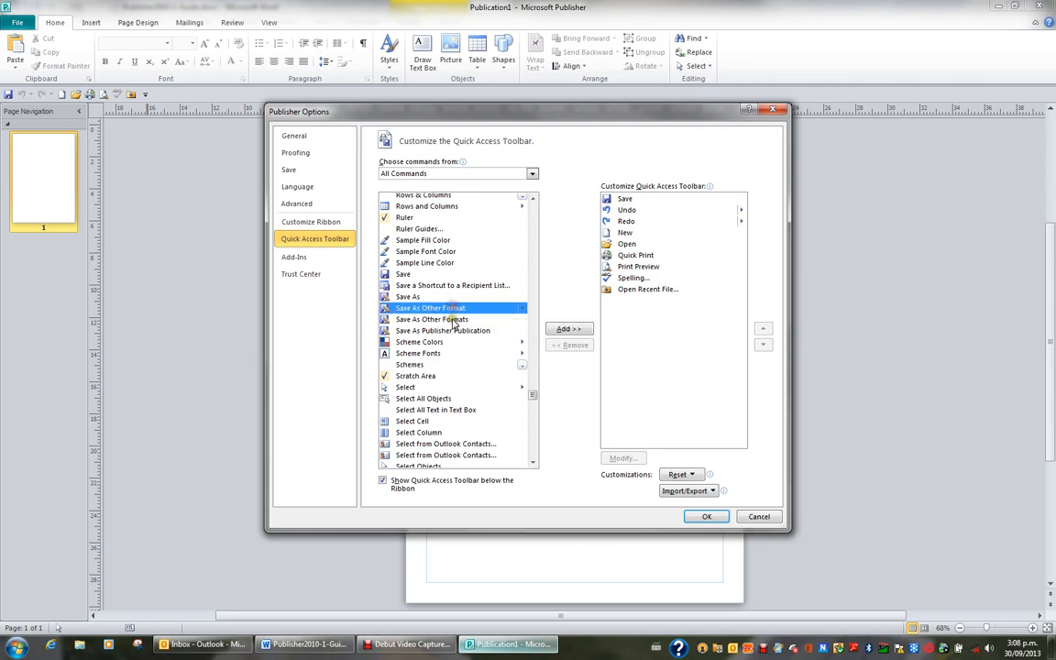
left_click(581, 330)
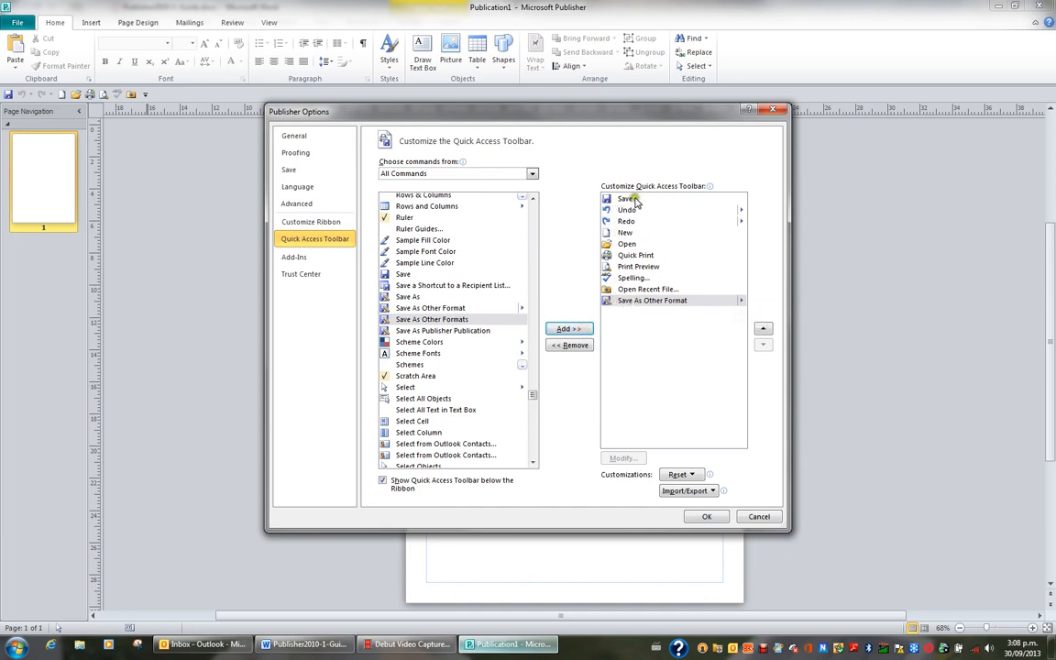
Move Save As Other Format up the Quick Access Toolbar order to directly after Save.
left_click(647, 301)
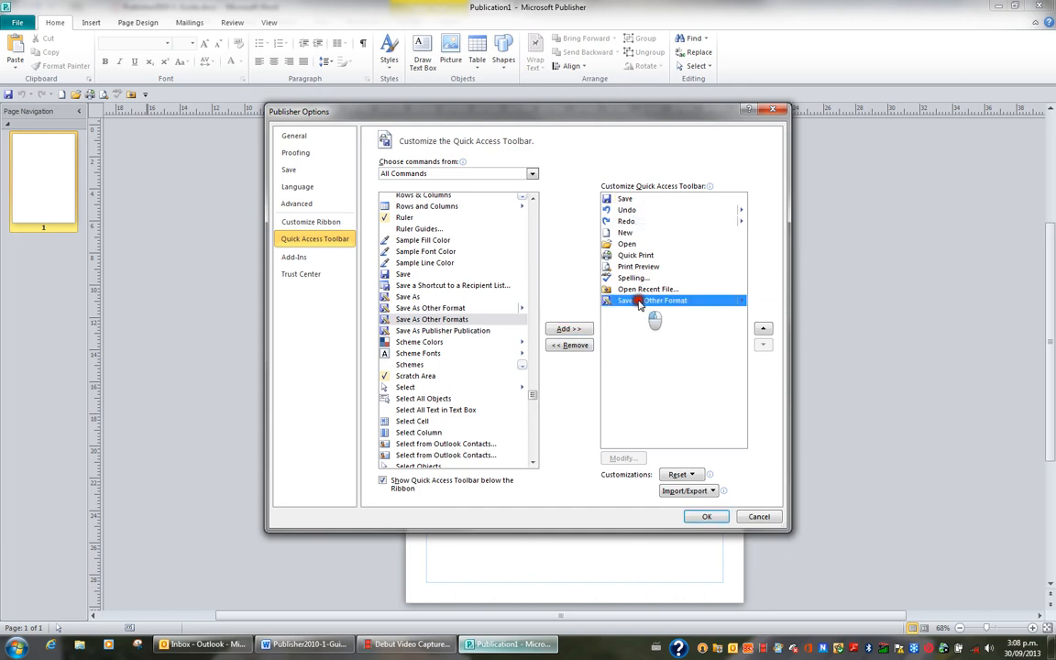
left_click(763, 330)
left_click(764, 330)
left_click(764, 330)
left_click(764, 330)
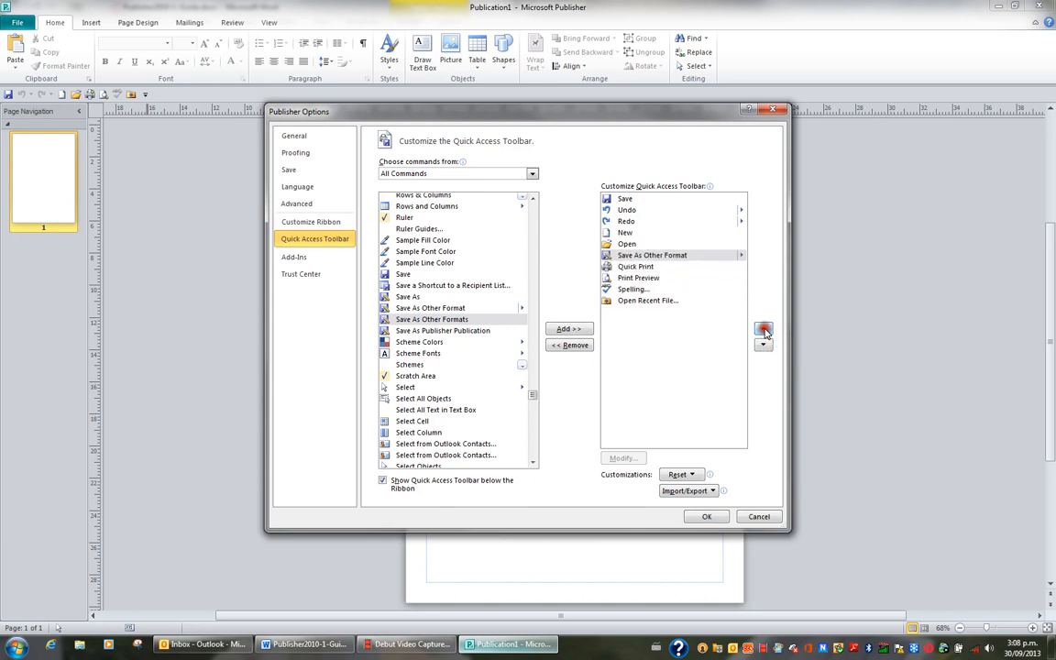
left_click(764, 330)
left_click(763, 330)
left_click(764, 330)
left_click(764, 330)
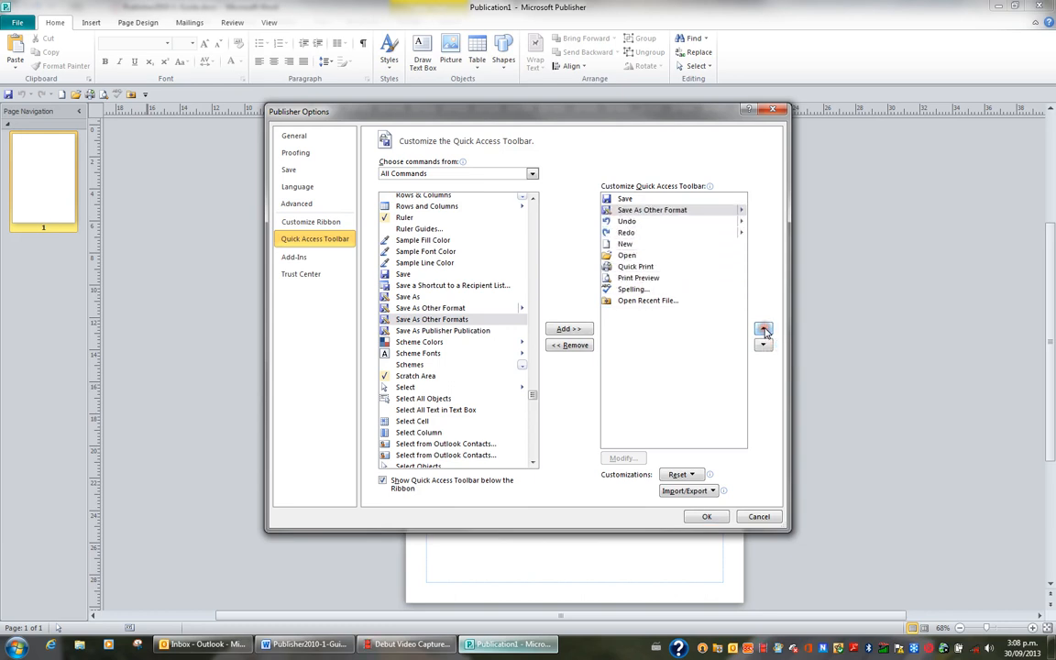
Move Open Recent File up to directly after Open and apply the Quick Access Toolbar customization.
left_click(641, 300)
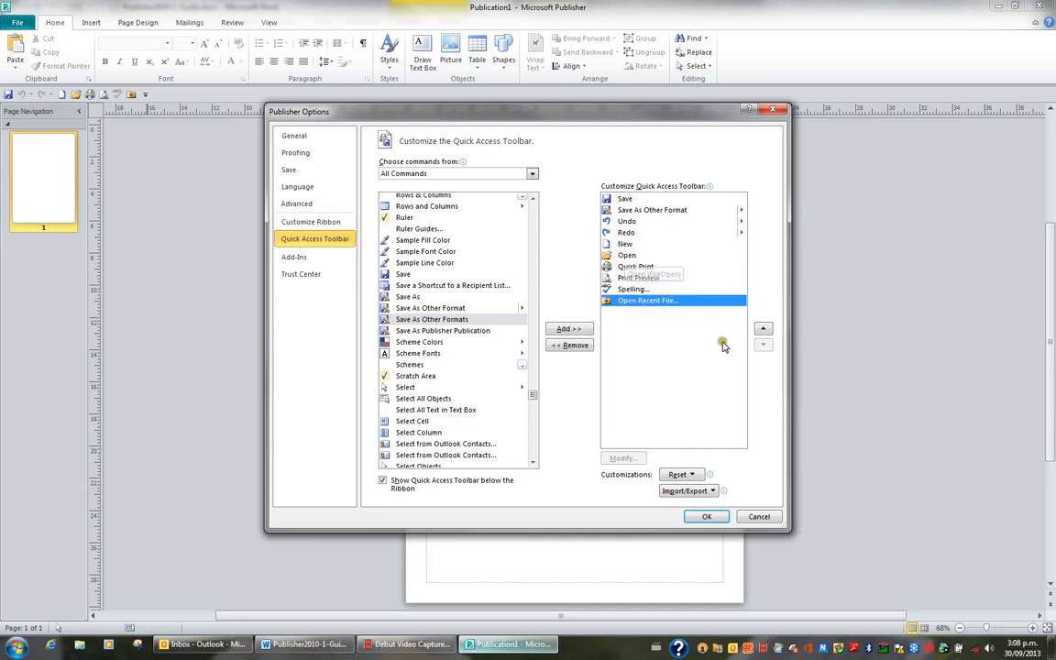
left_click(764, 330)
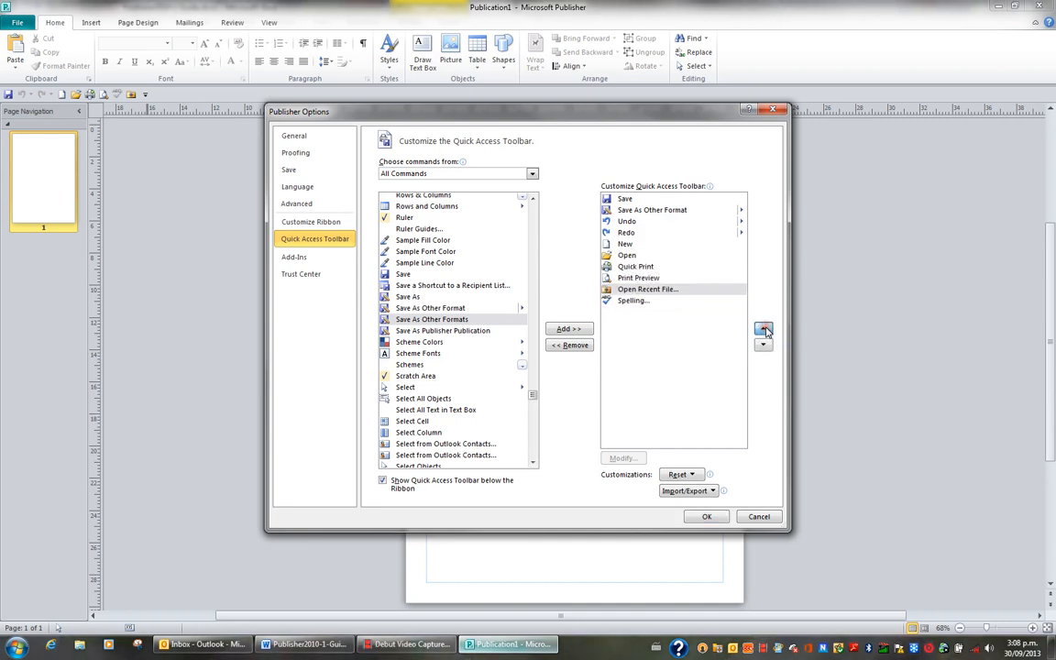
left_click(764, 330)
left_click(763, 330)
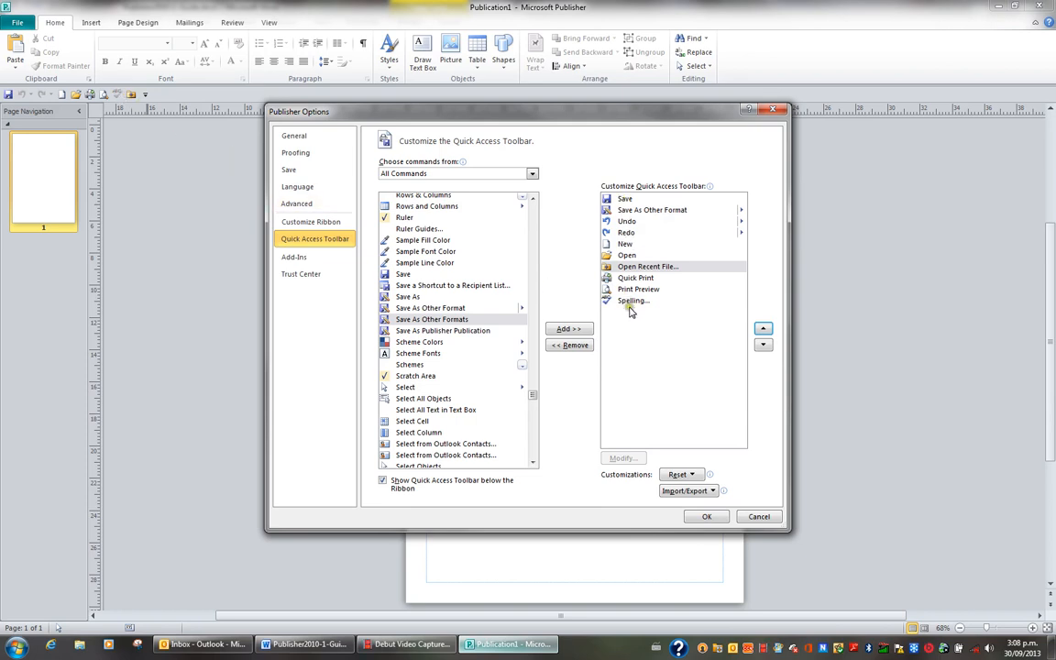
left_click(708, 517)
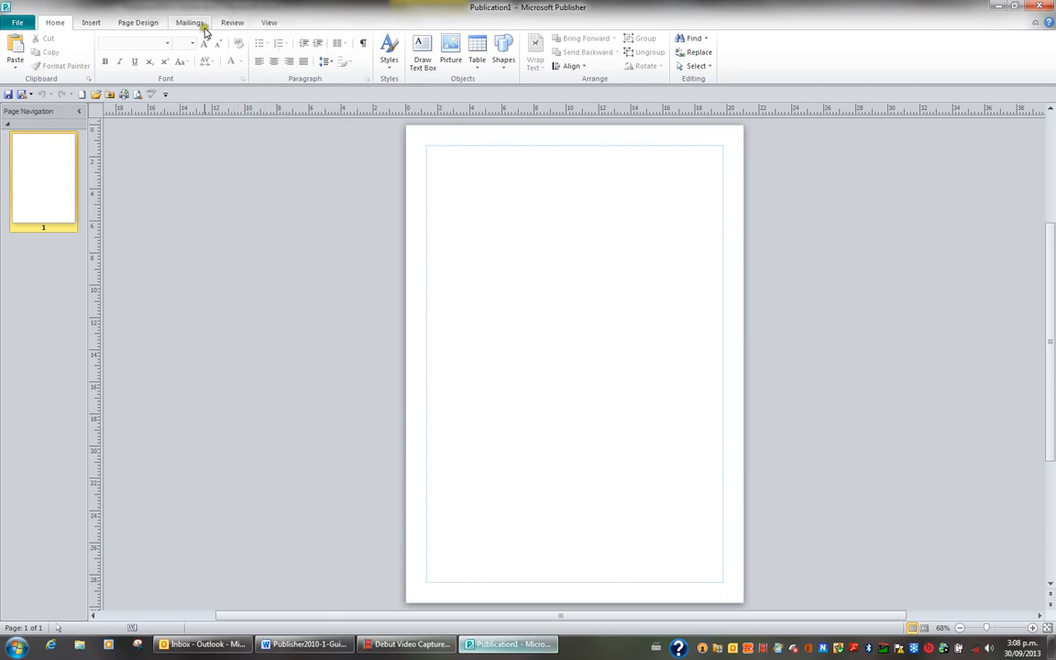
Minimize and restore the ribbon, and collapse and re-expand the Page Navigation pane.
left_click(47, 25)
double_click(59, 26)
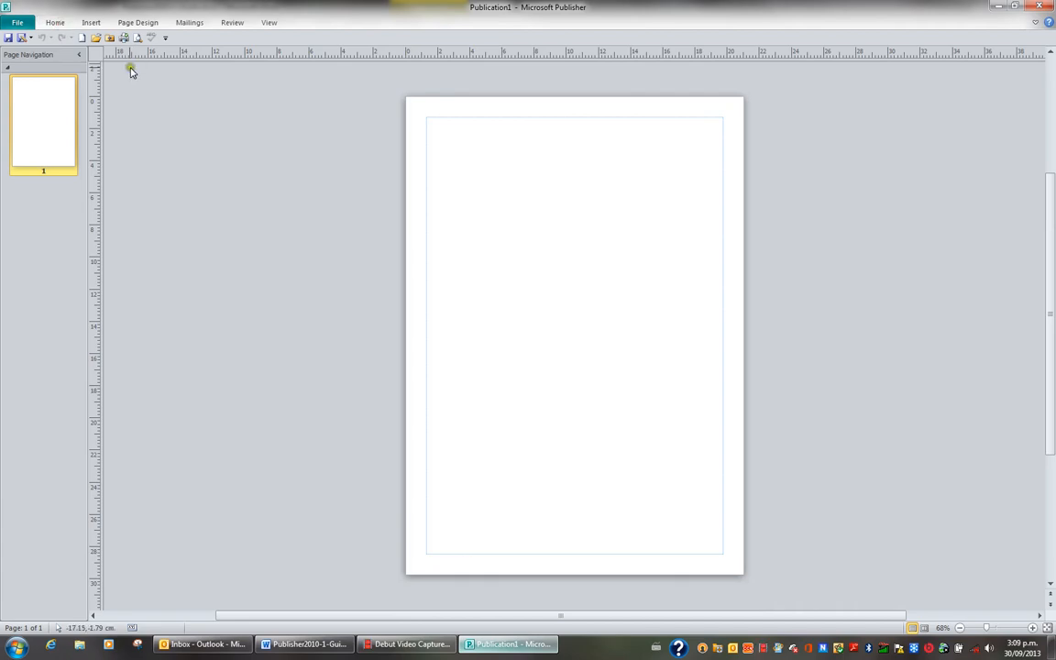
double_click(54, 25)
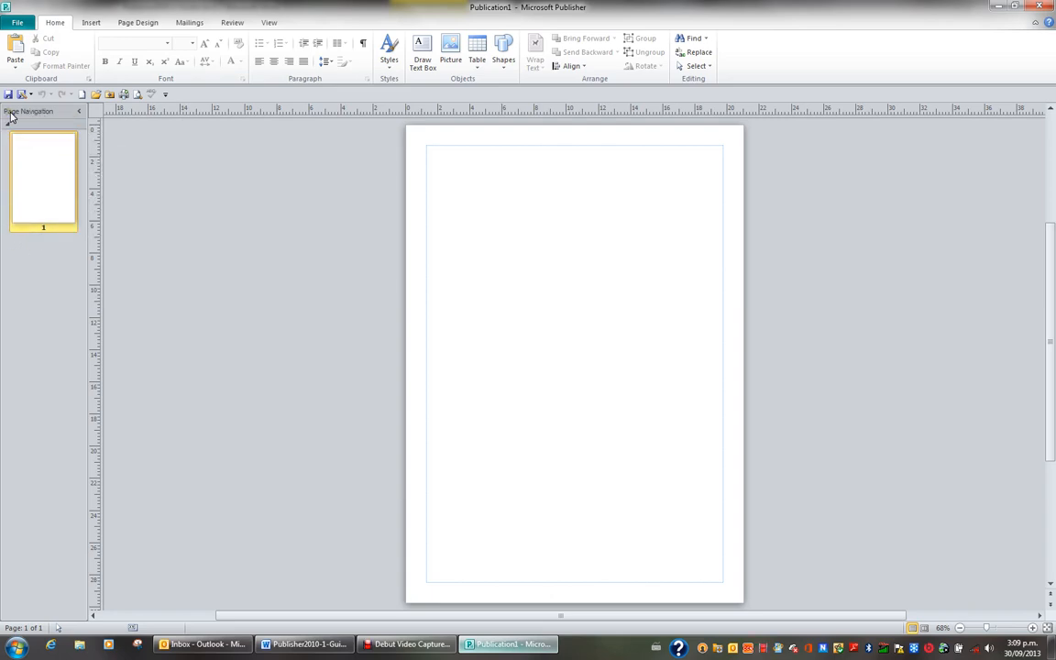
left_click(80, 111)
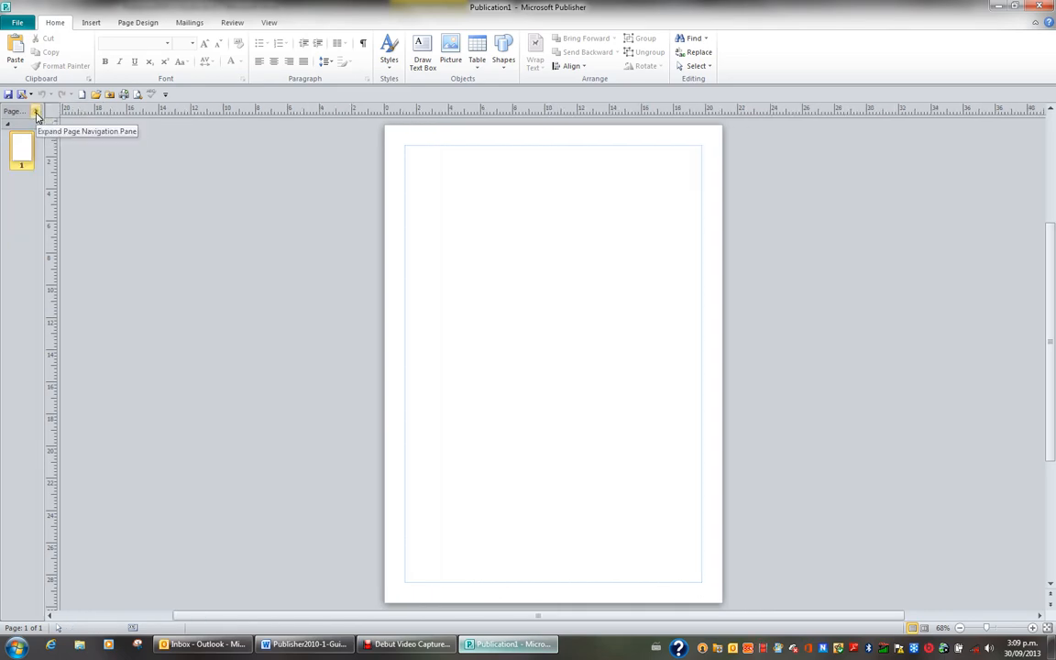
left_click(36, 112)
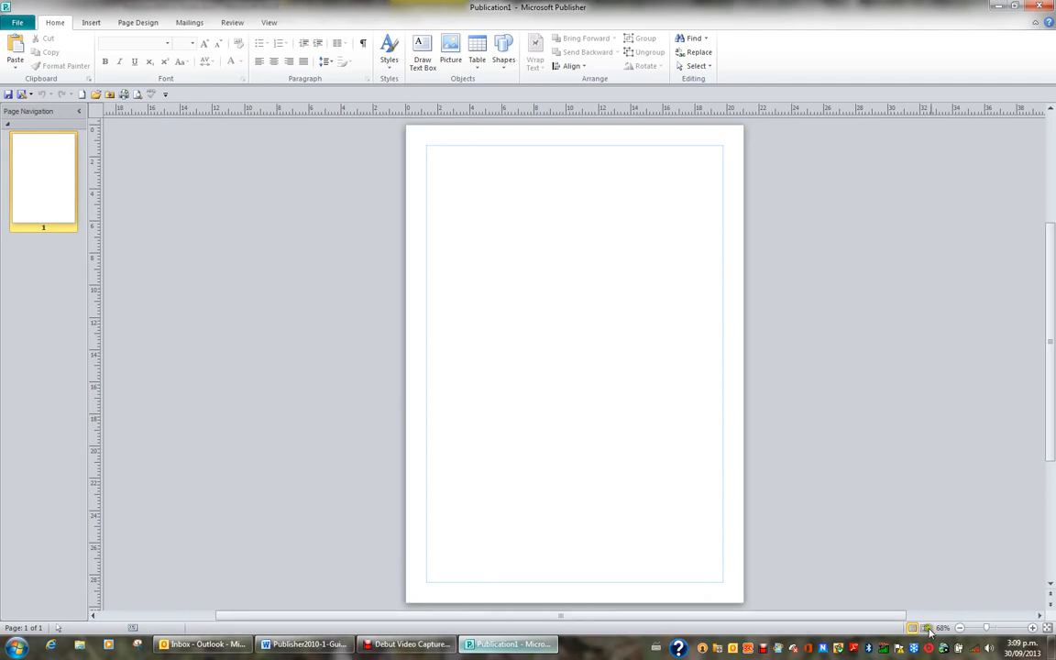
Zoom in on the page to 150% in increments and back out to 60%.
left_click(1034, 628)
left_click(1034, 629)
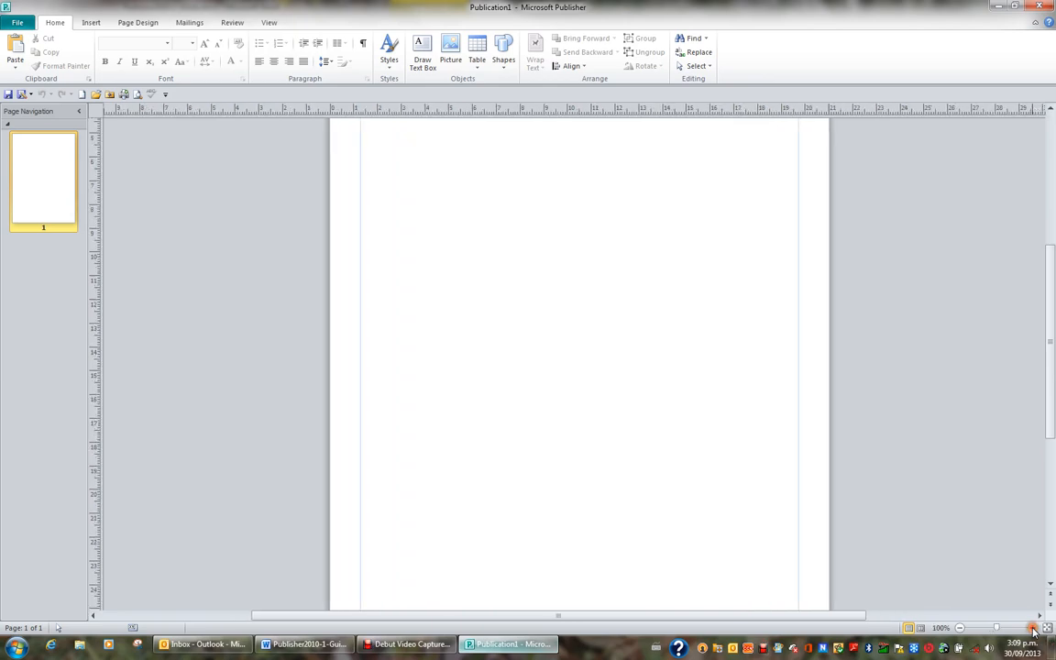
left_click(1034, 629)
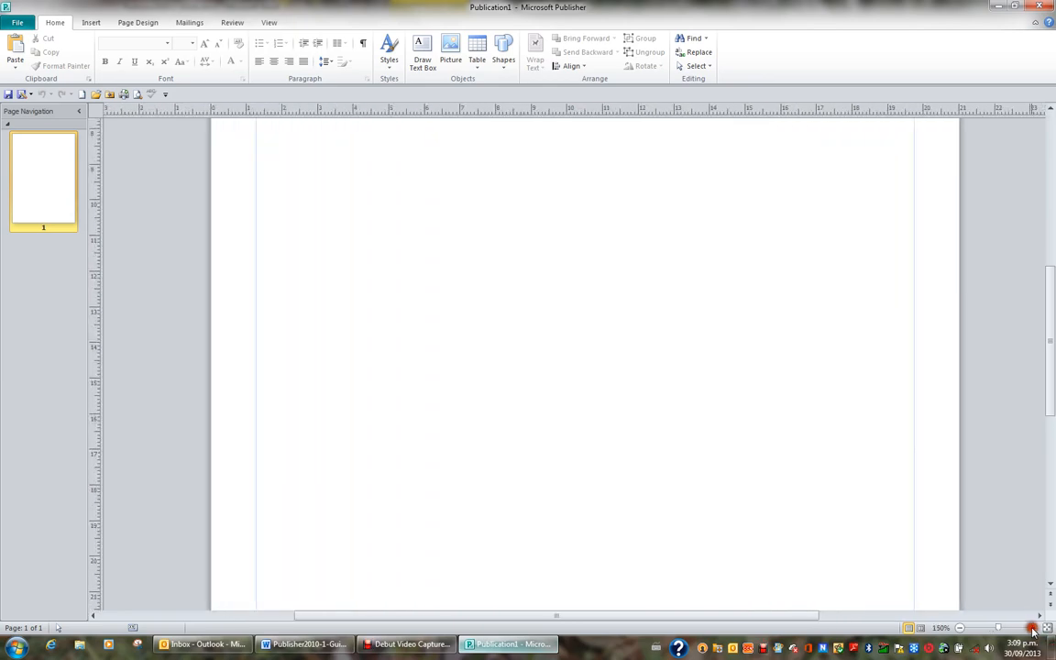
left_click(960, 629)
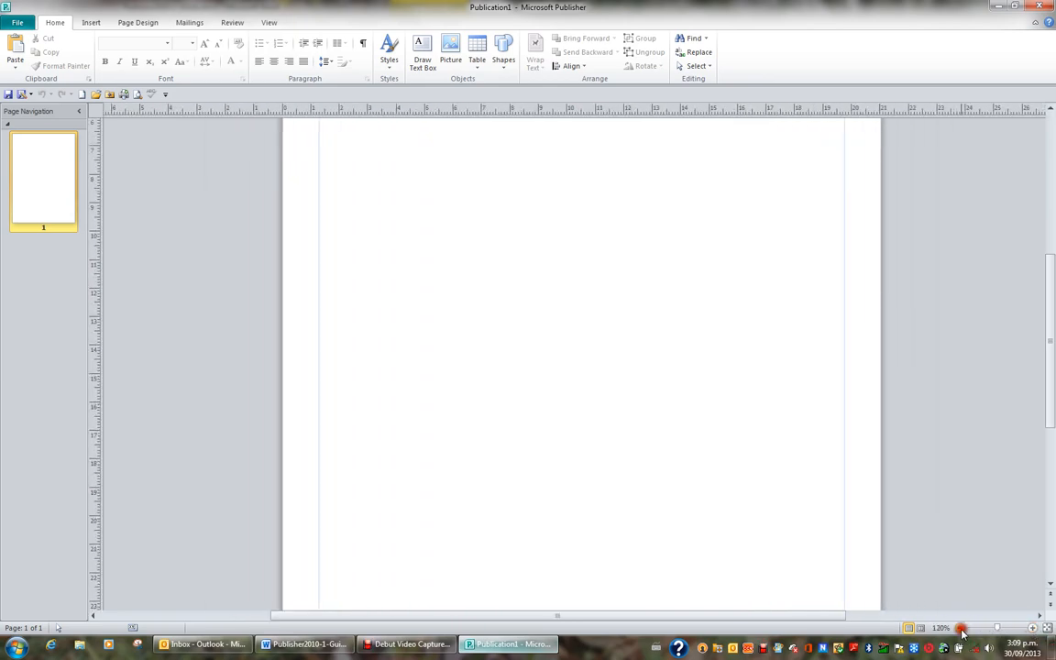
left_click(959, 629)
left_click(960, 629)
left_click(960, 629)
left_click(960, 628)
left_click(959, 629)
left_click(960, 629)
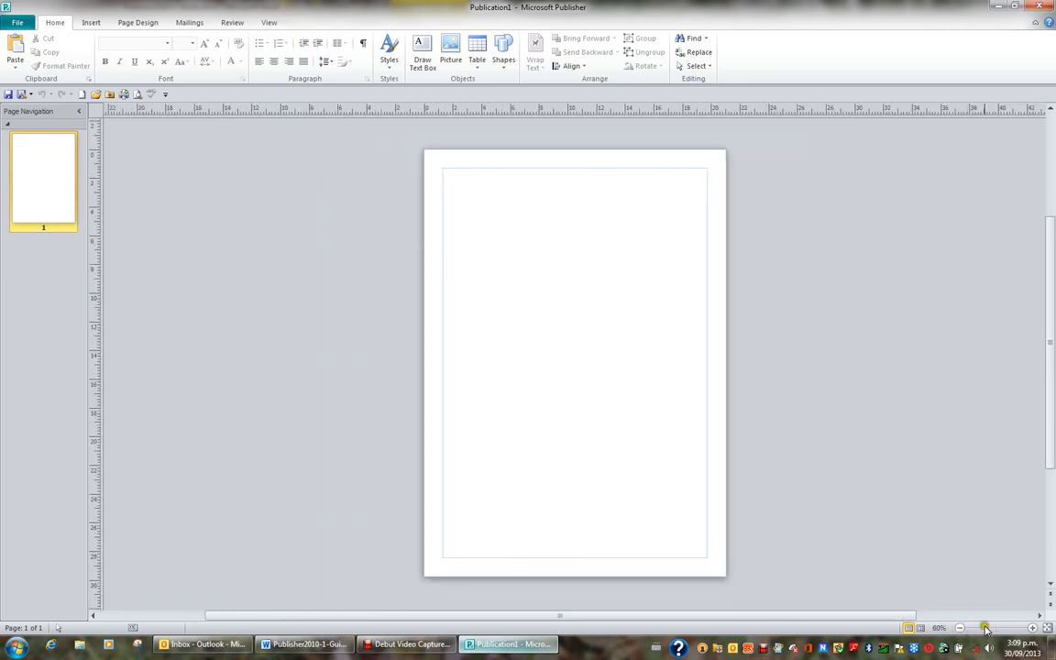
Sweep the zoom level from 10% up to 100%, and fit the whole page in the window.
left_click_drag(985, 629, 963, 633)
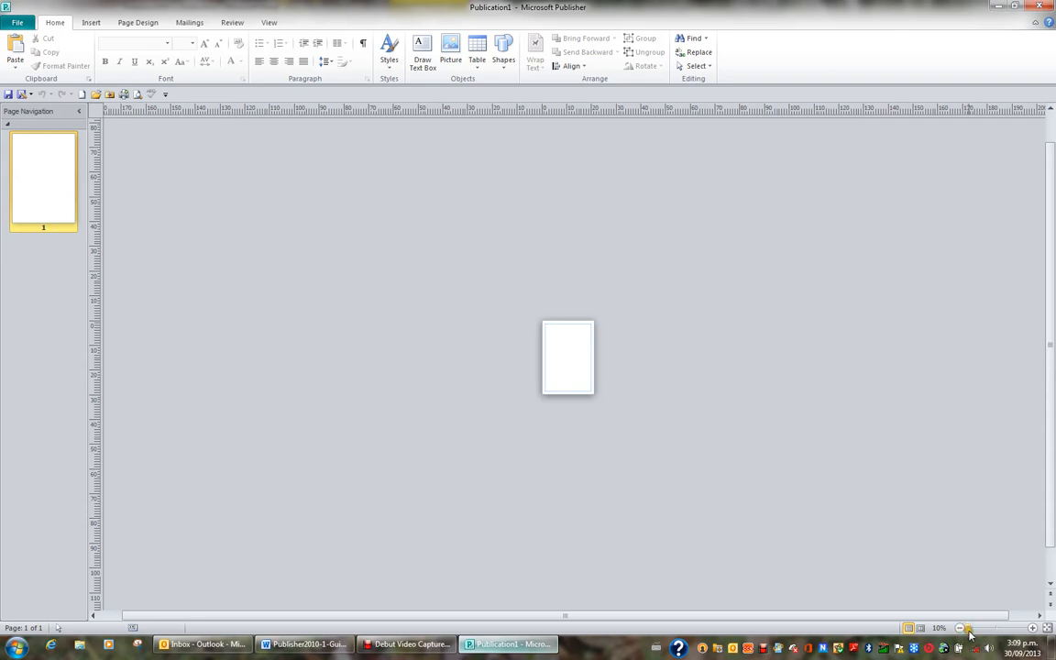
left_click_drag(968, 632, 990, 632)
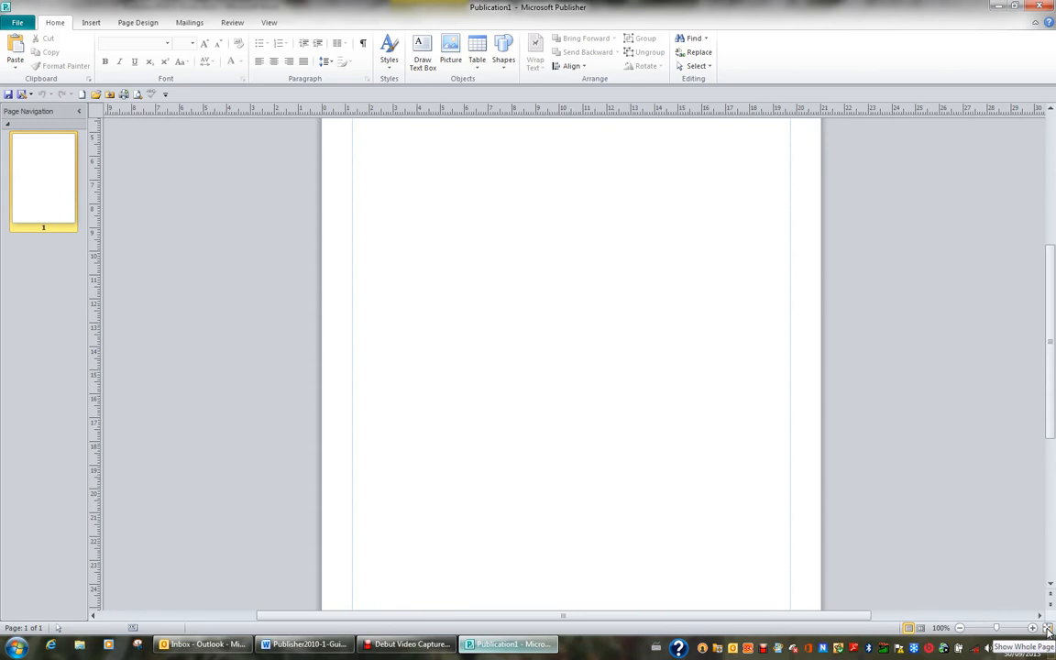
left_click(1049, 633)
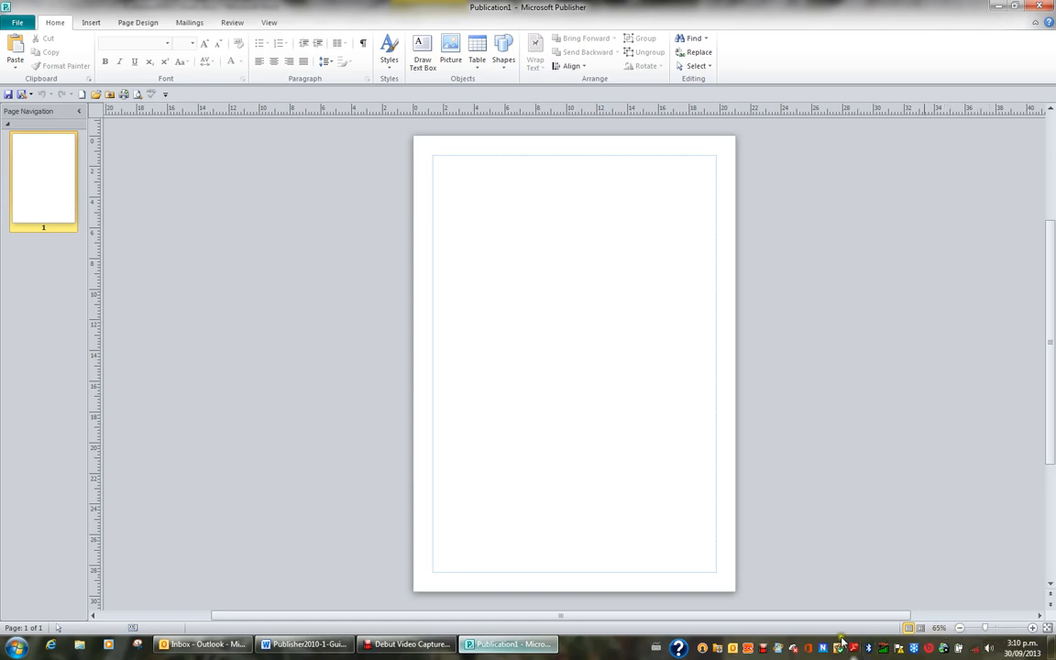
Examine the status bar's customization options and close them without changing any.
right_click(777, 629)
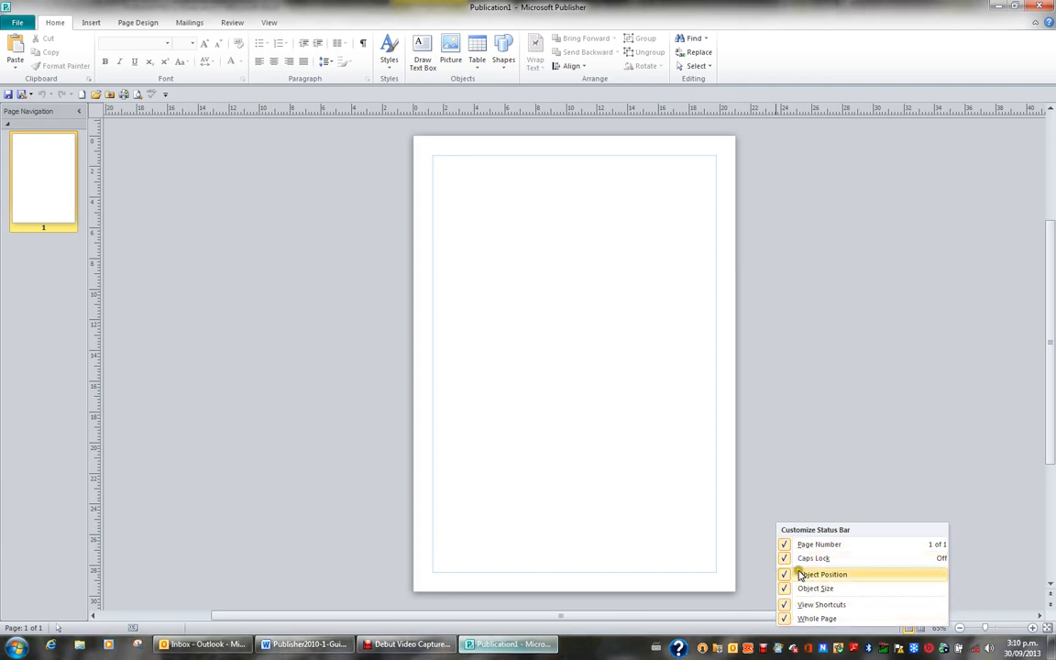
right_click(746, 630)
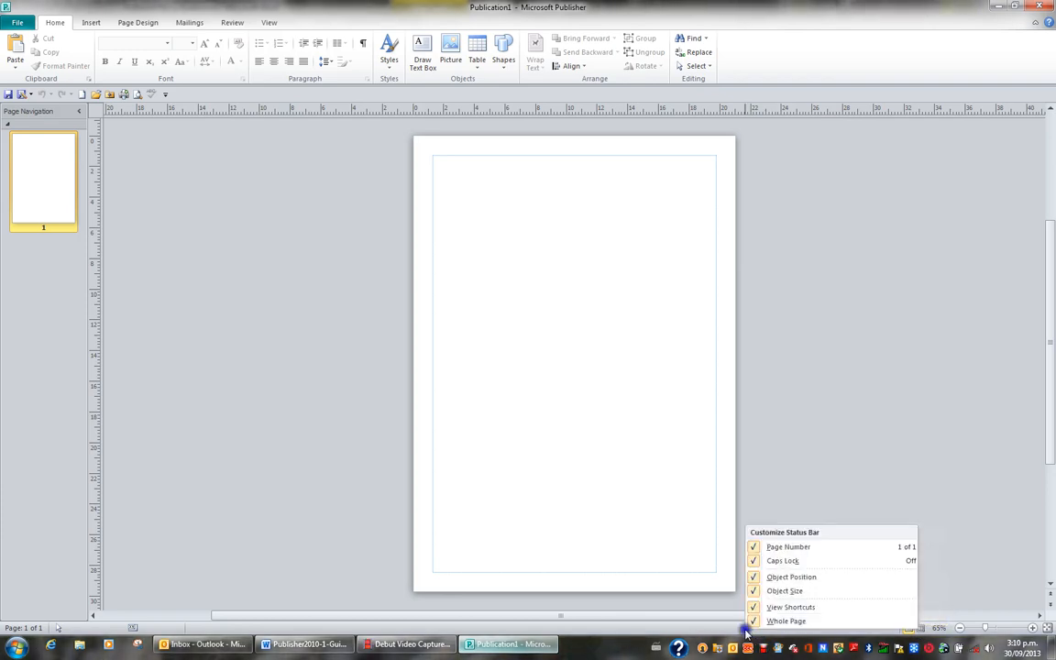
left_click(816, 452)
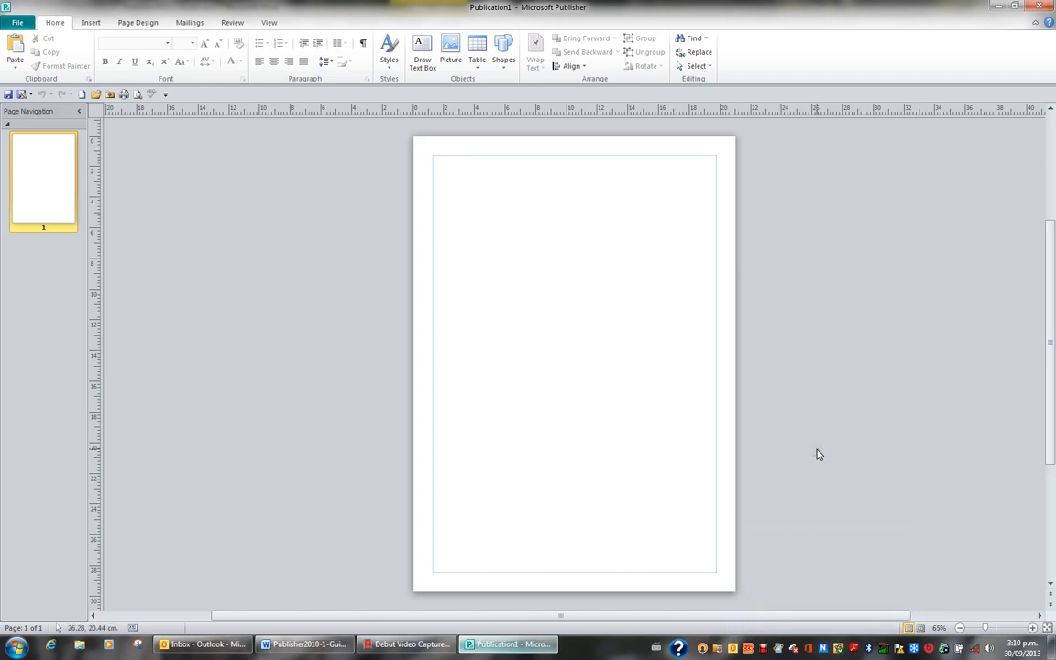